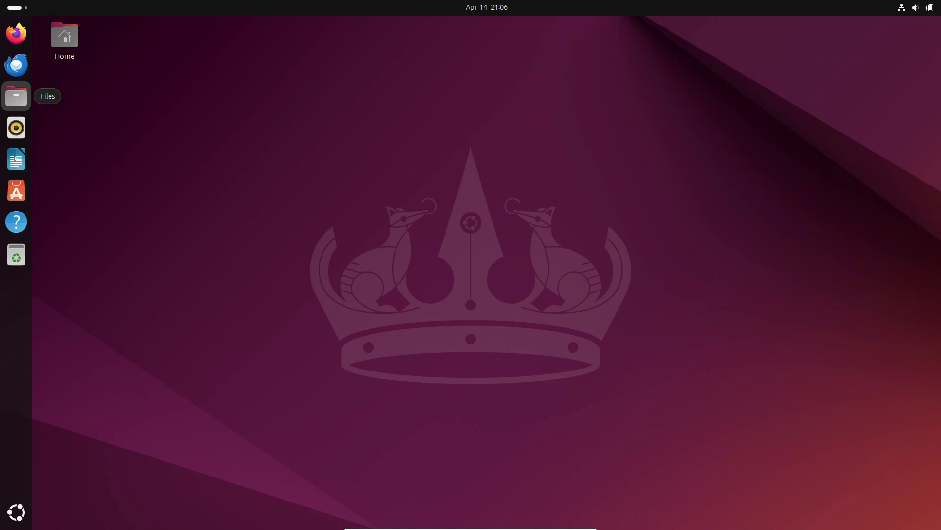
pyautogui.click(16, 512)
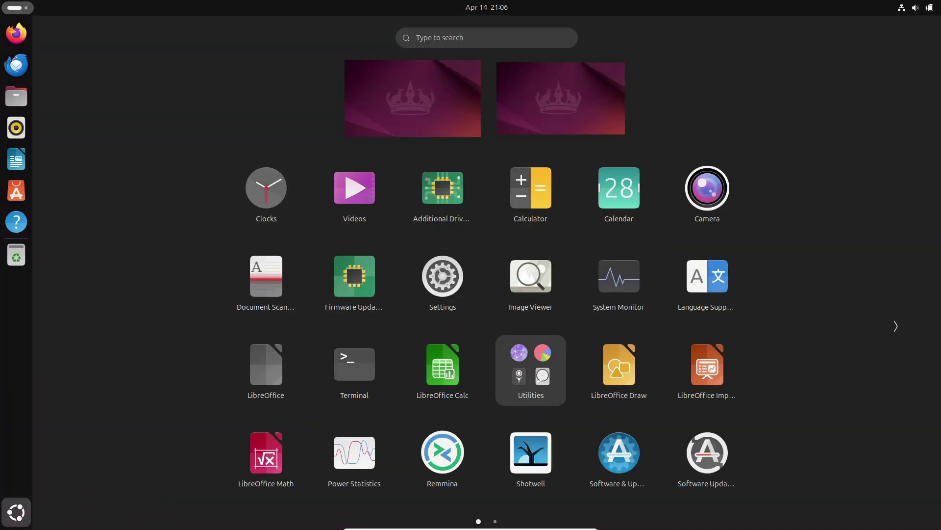
pyautogui.scroll(-1, 487, 326)
pyautogui.scroll(1, 487, 325)
pyautogui.click(355, 366)
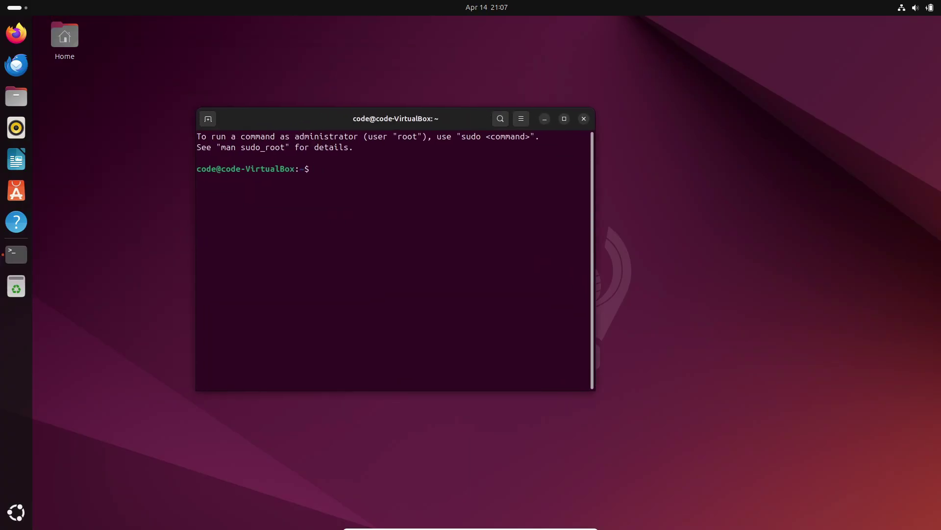
pyautogui.write('exit')
pyautogui.press('Return')
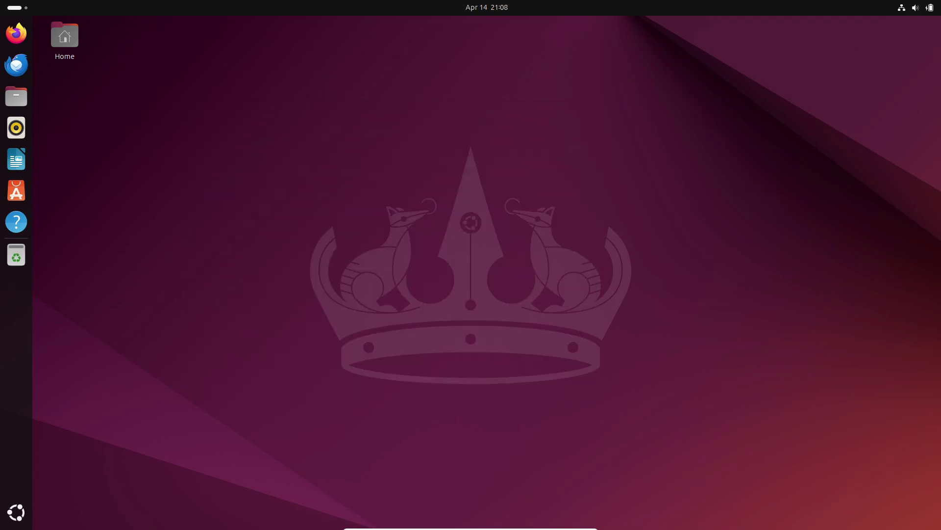
# Look through the installed applications and the contents of the Utilities folder in the app overview.
pyautogui.click(16, 512)
pyautogui.scroll(-1, 471, 325)
pyautogui.scroll(1, 531, 365)
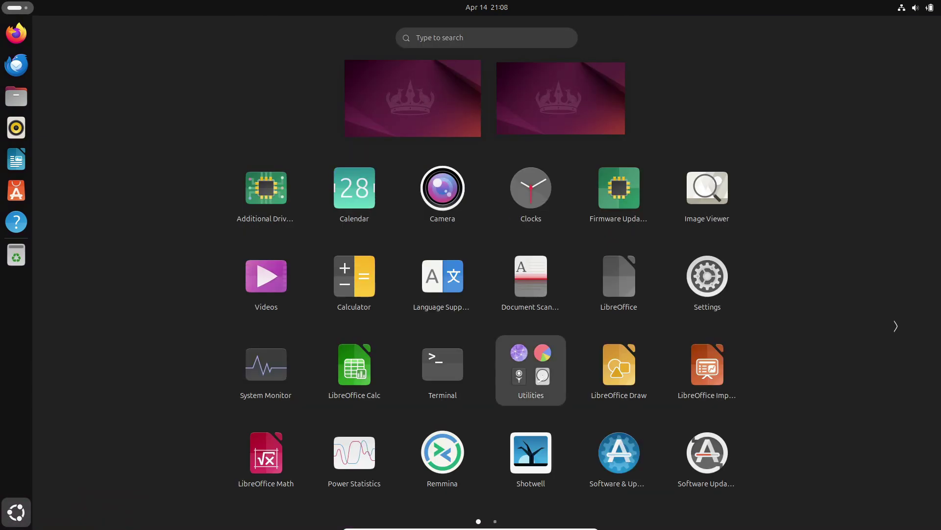
pyautogui.click(531, 368)
pyautogui.scroll(-1, 531, 368)
pyautogui.scroll(1, 531, 368)
pyautogui.click(765, 366)
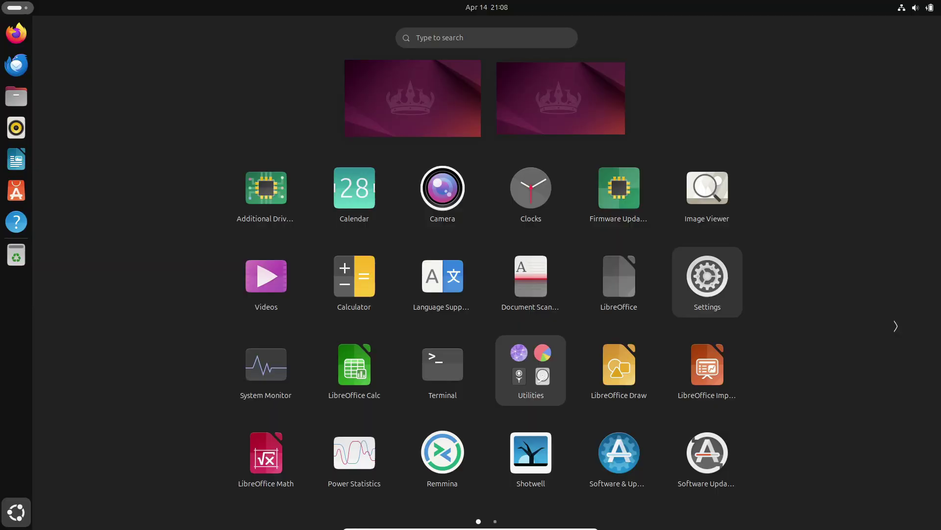
# View the device's hardware and software details on the About page of the system settings, and close Settings.
pyautogui.click(708, 283)
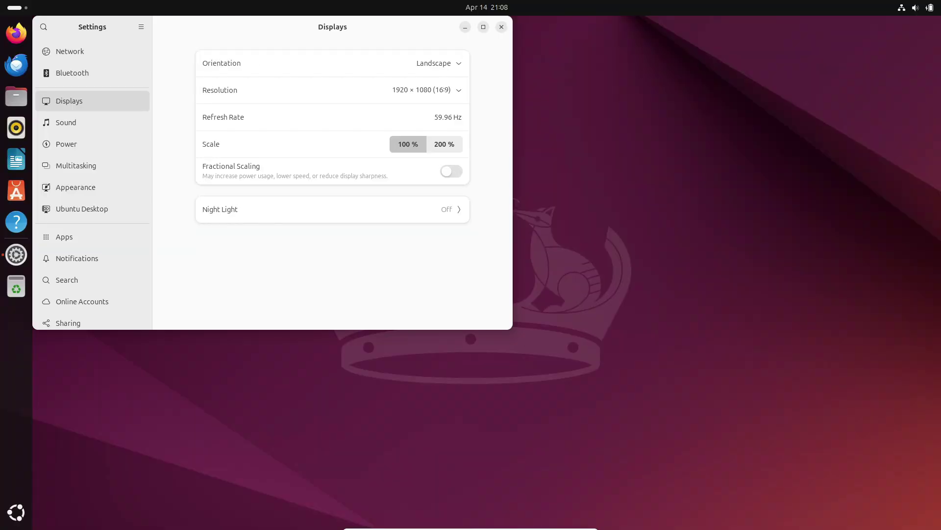
pyautogui.moveTo(196, 27); pyautogui.dragTo(343, 145)
pyautogui.scroll(-5, 240, 314)
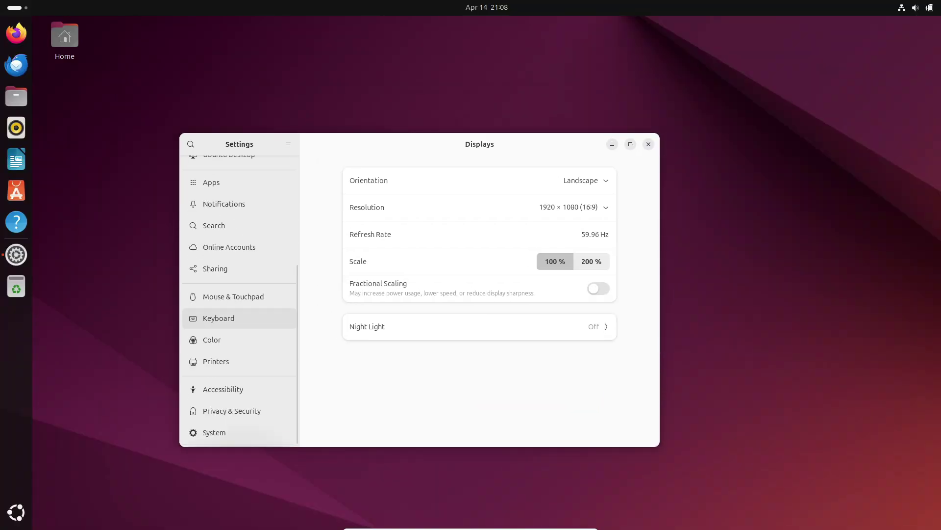
pyautogui.click(240, 433)
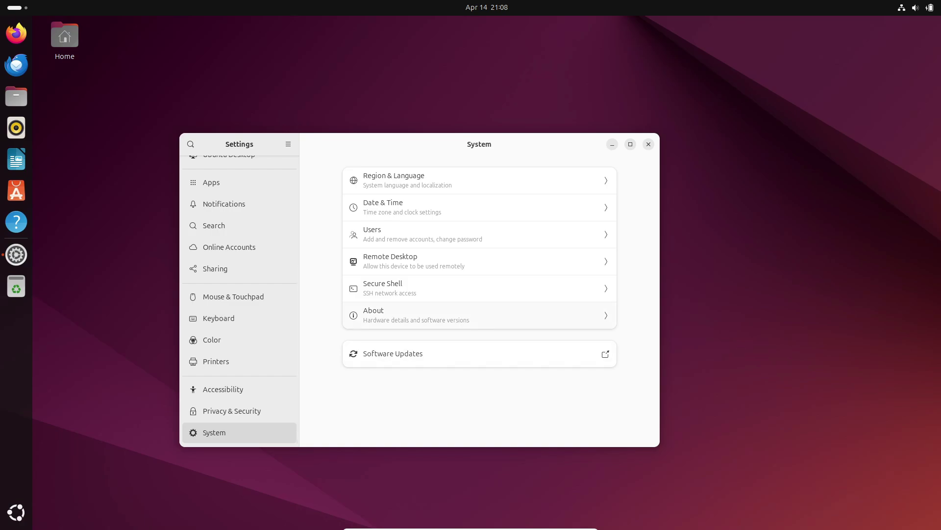
pyautogui.click(479, 315)
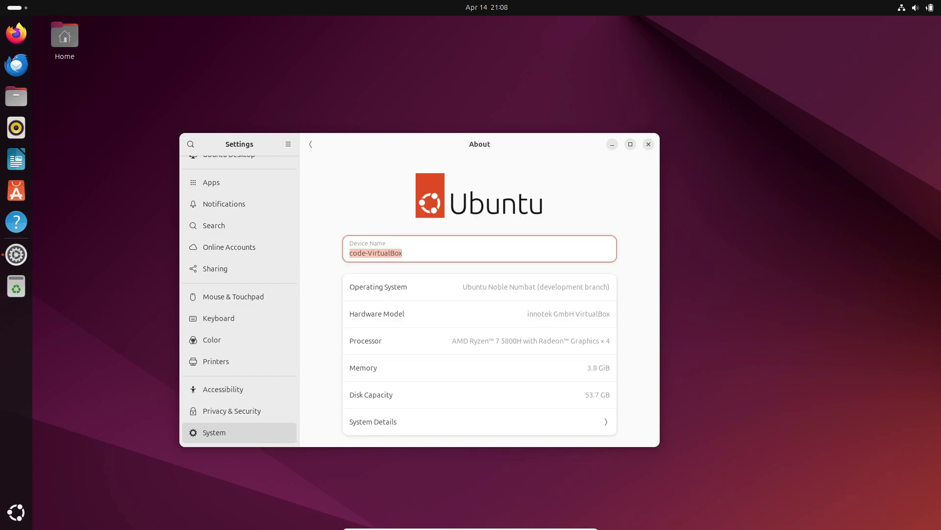
pyautogui.click(479, 422)
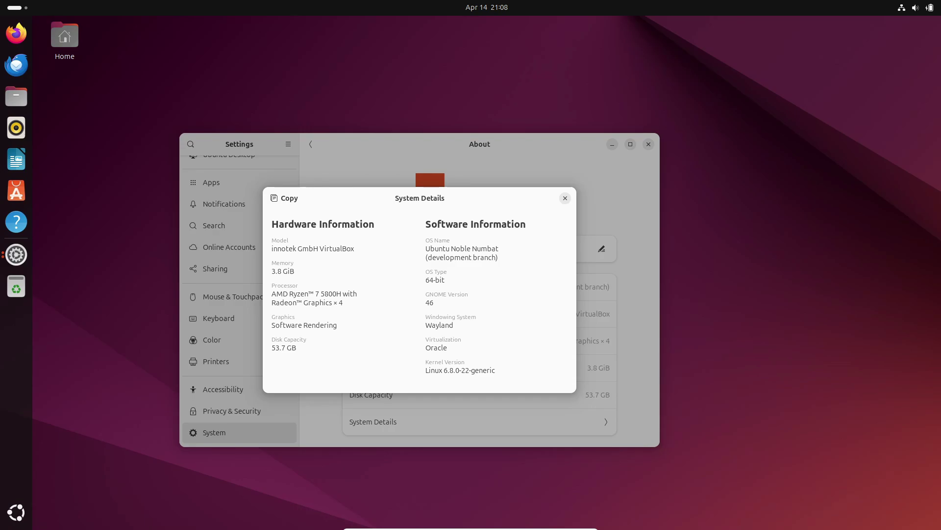
pyautogui.click(566, 198)
pyautogui.click(649, 144)
# Run neofetch in a terminal to view the system summary, and close the terminal.
pyautogui.click(17, 512)
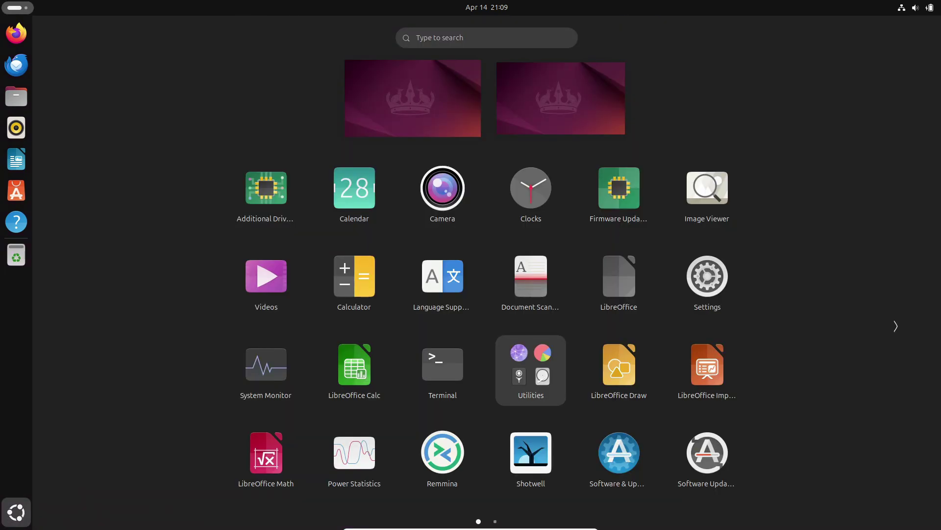
pyautogui.hotkey('ctrl', 'alt', 't')
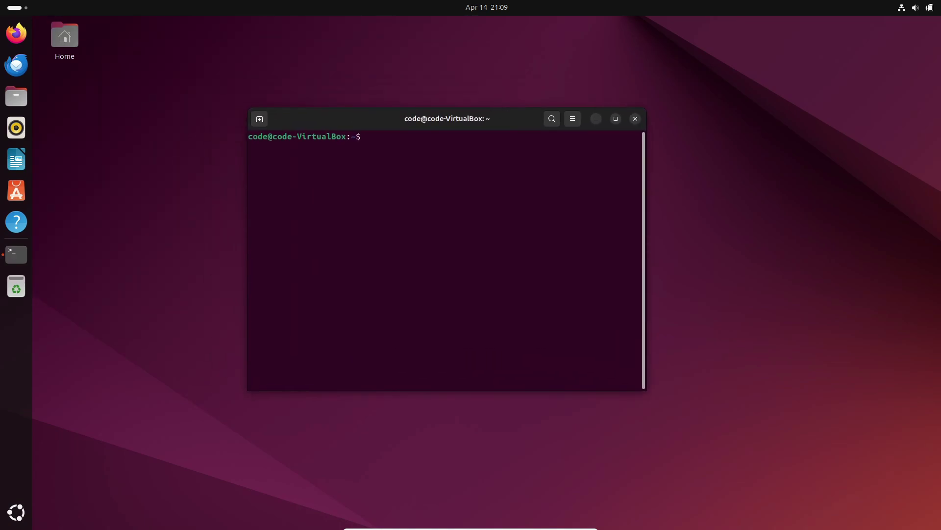
pyautogui.write('neofetch')
pyautogui.press('Return')
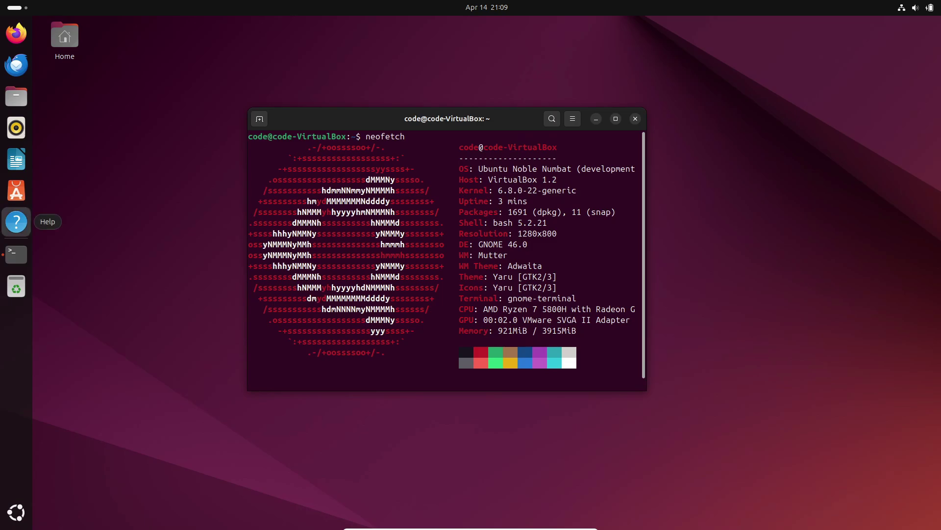
pyautogui.click(635, 118)
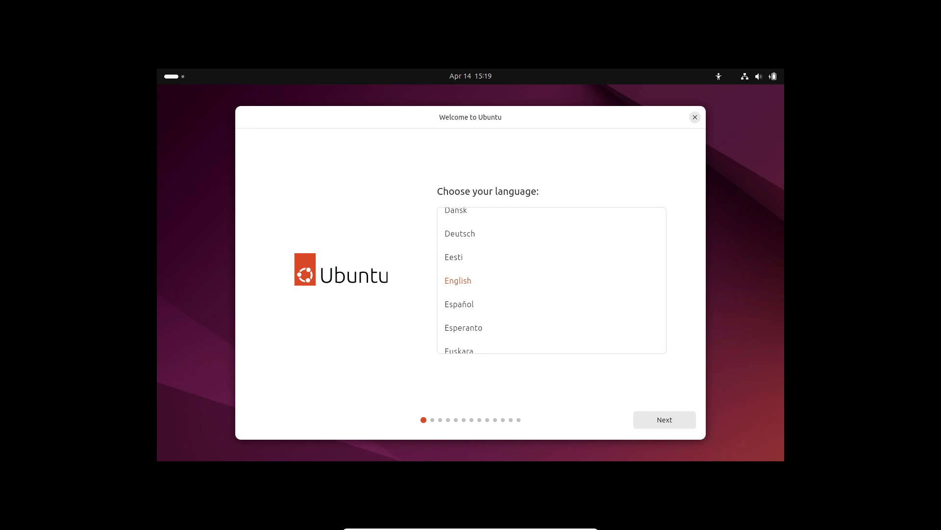
# Proceed with English as the language in the Ubuntu installer.
pyautogui.scroll(2, 552, 256)
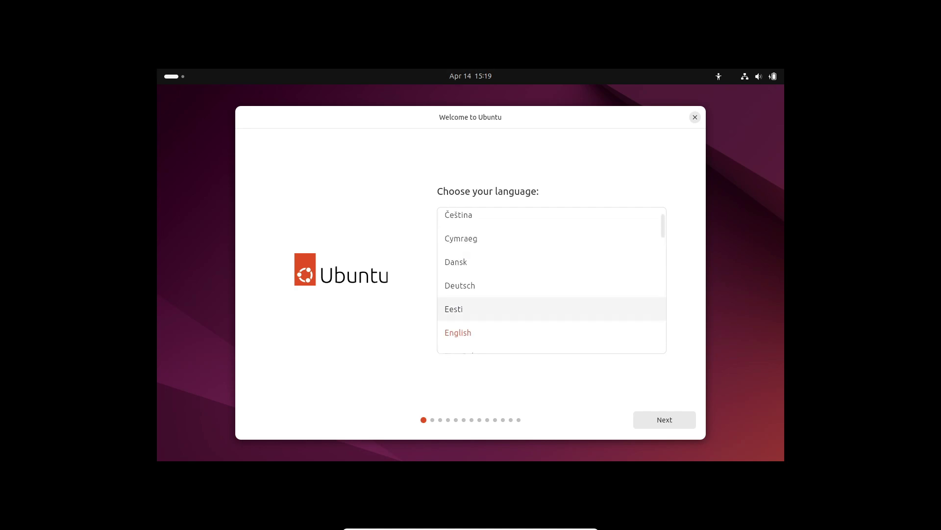
pyautogui.click(665, 420)
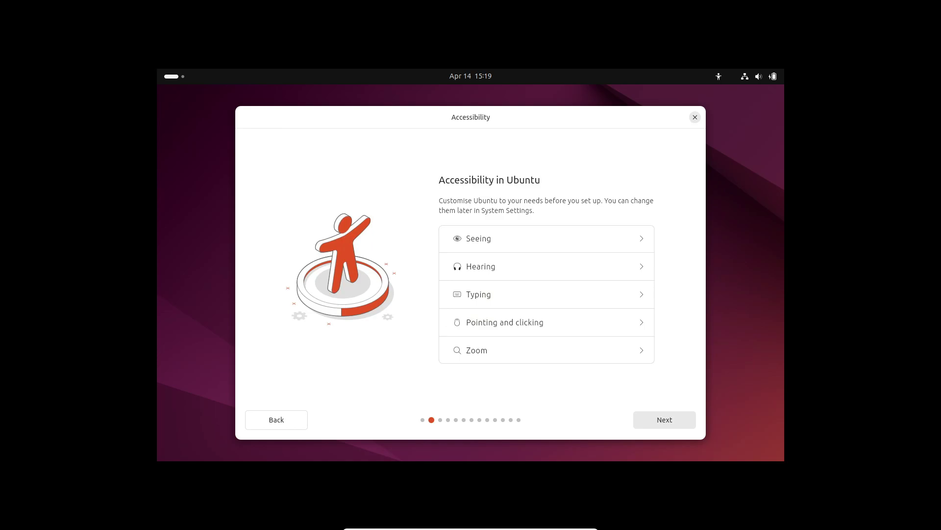
# Examine the Seeing, Hearing, Typing, and Pointing and clicking accessibility options without changing them.
pyautogui.click(642, 239)
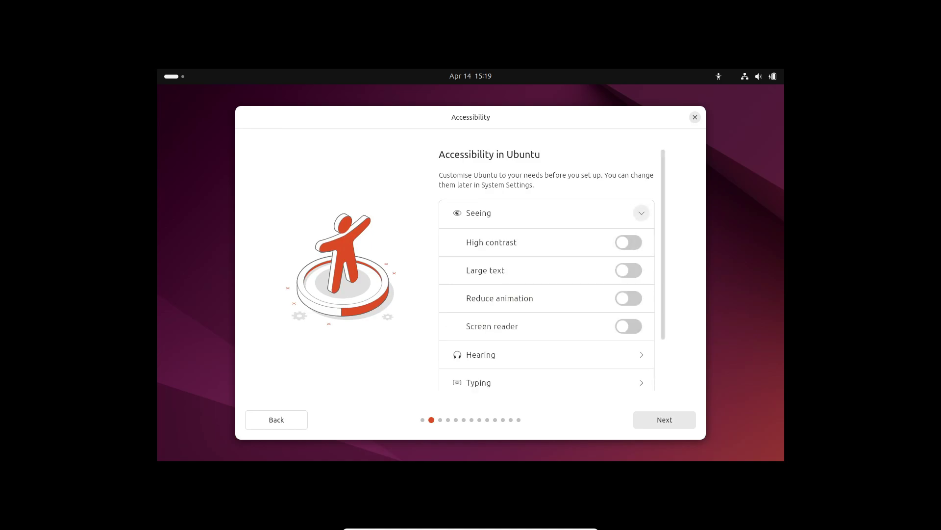
pyautogui.click(642, 212)
pyautogui.click(641, 266)
pyautogui.click(641, 251)
pyautogui.click(641, 294)
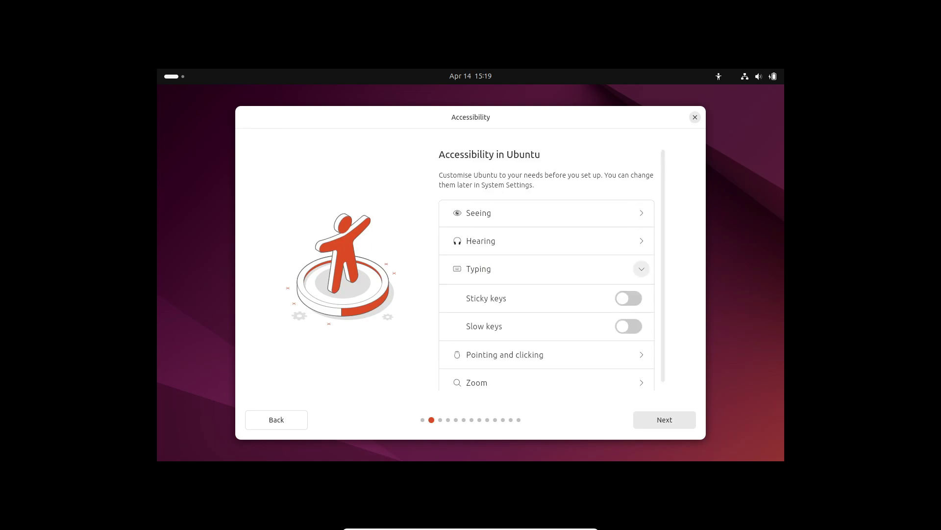
pyautogui.click(641, 269)
pyautogui.click(641, 319)
pyautogui.click(642, 307)
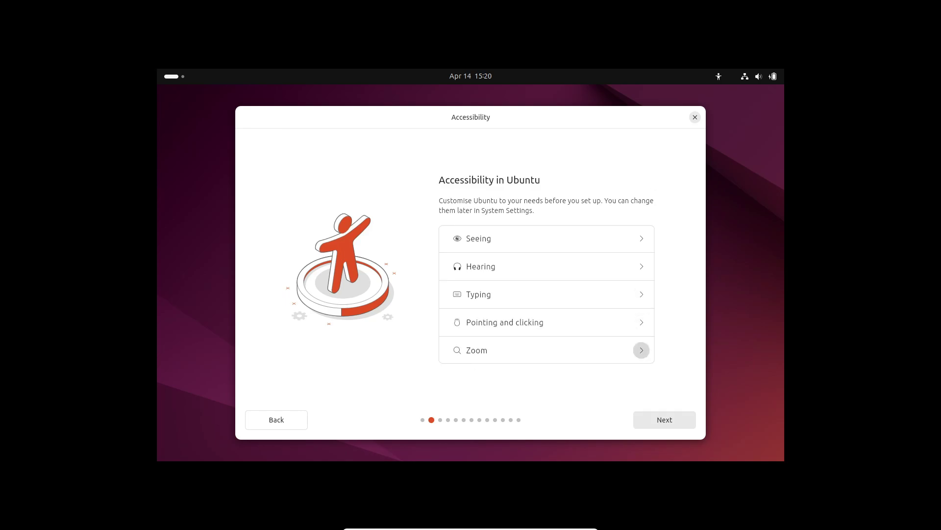
# Accept the default accessibility and keyboard settings, and continue with the wired connection and the Install Ubuntu option.
pyautogui.click(665, 419)
pyautogui.click(665, 420)
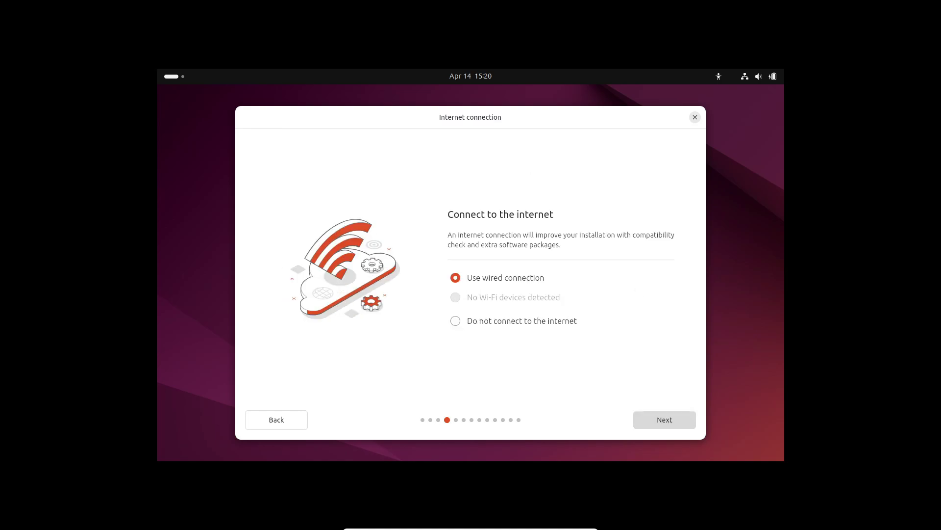
pyautogui.click(664, 419)
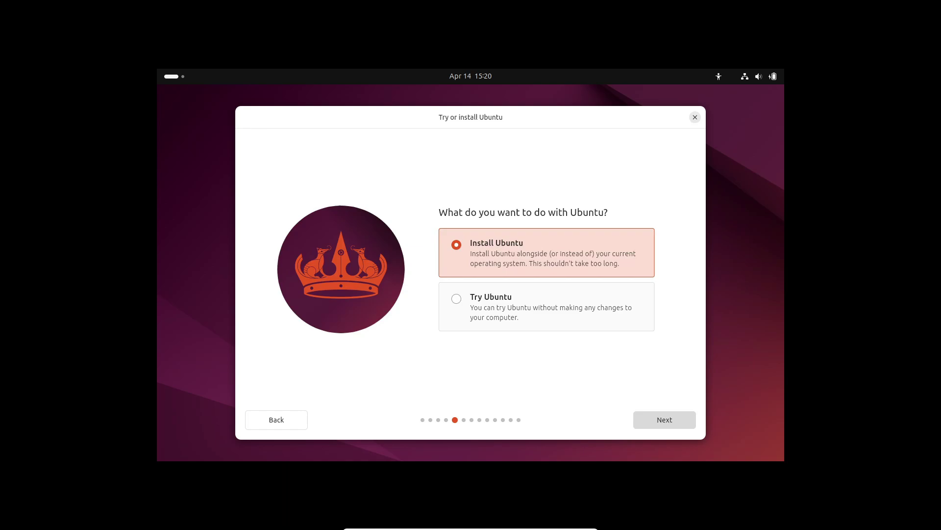
pyautogui.click(665, 419)
# Check the Automated installation option, but proceed with Interactive installation as the installation type.
pyautogui.click(547, 306)
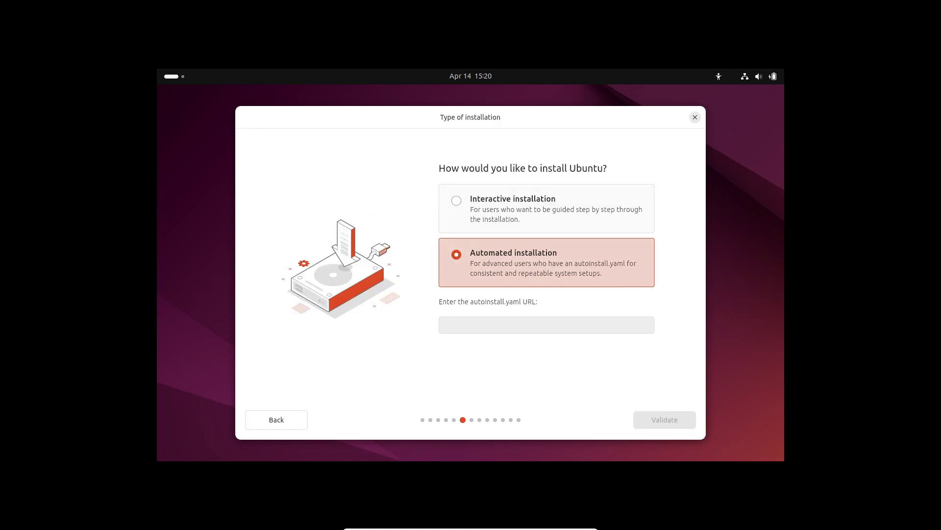
pyautogui.click(547, 208)
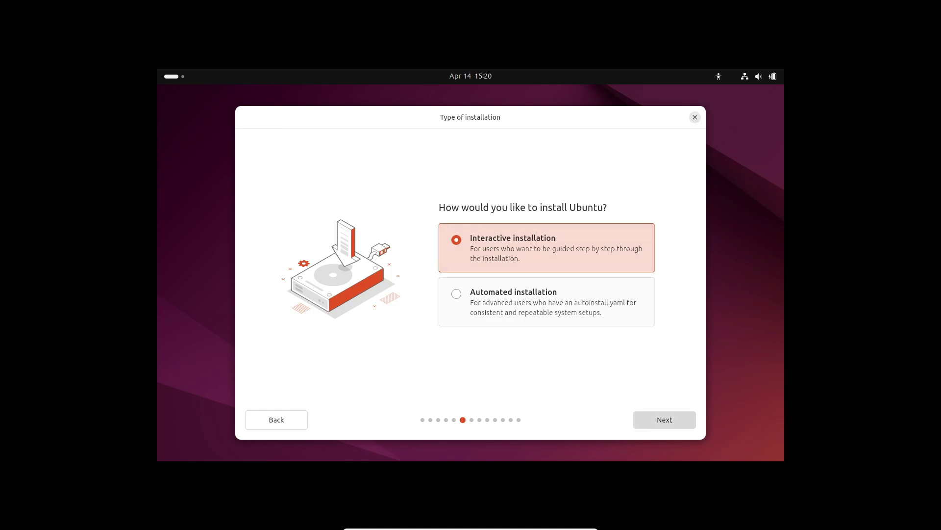
pyautogui.click(664, 419)
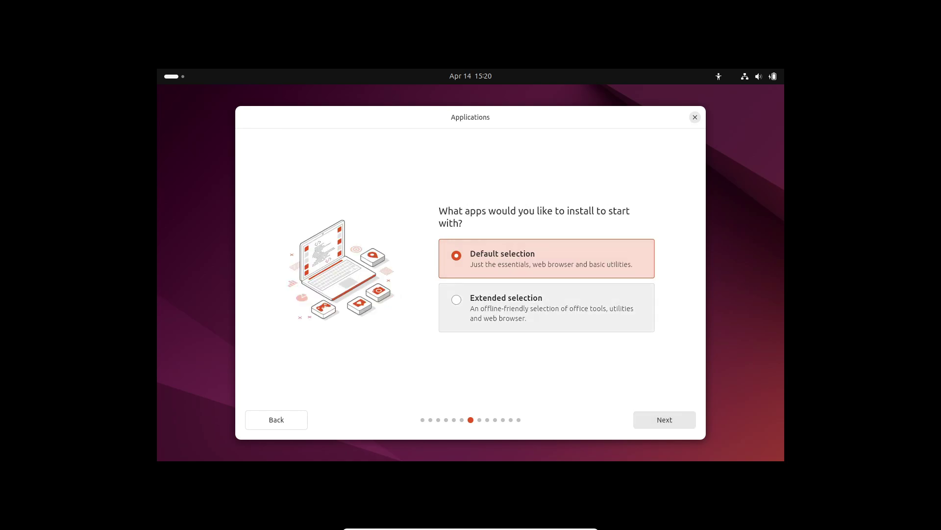
# Choose the Extended selection of apps to install and proceed.
pyautogui.click(546, 308)
pyautogui.click(547, 258)
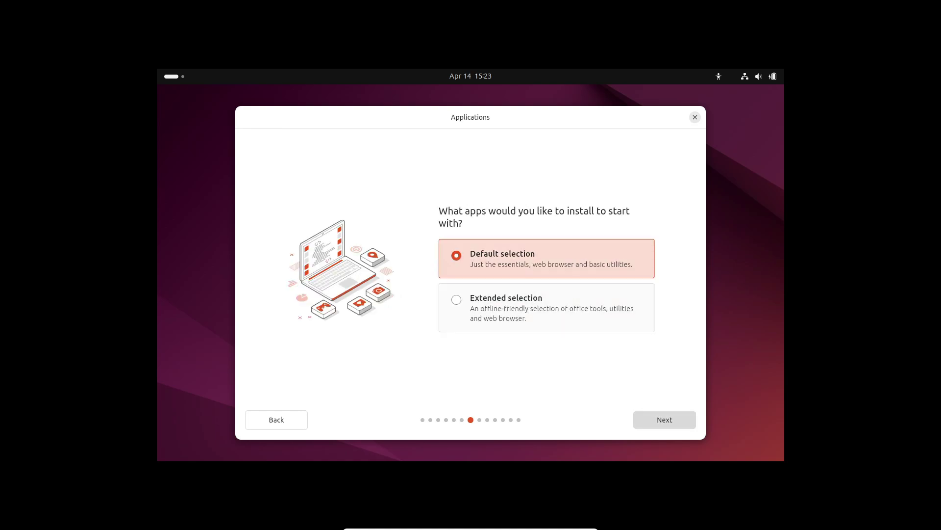
pyautogui.click(547, 307)
pyautogui.click(665, 420)
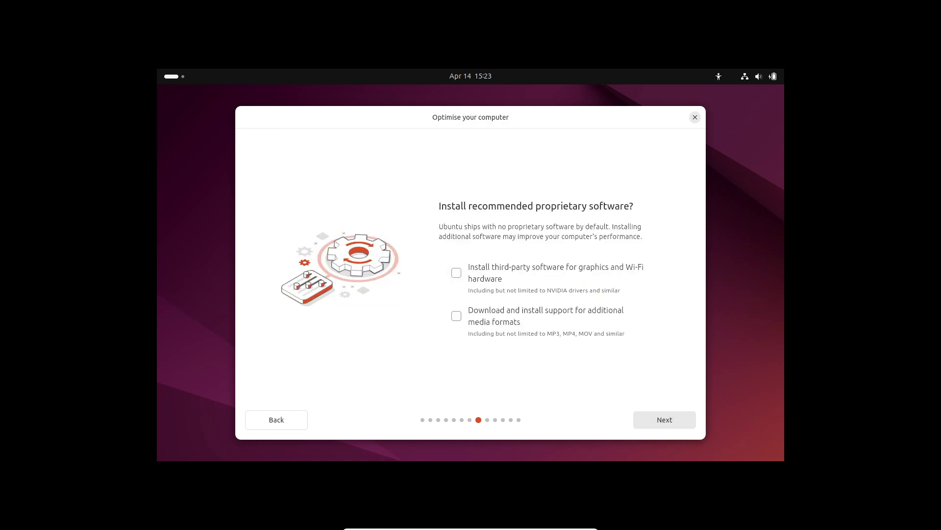
# Enable third-party software for graphics and Wi-Fi hardware, and proceed with erasing the disk to install Ubuntu.
pyautogui.click(456, 272)
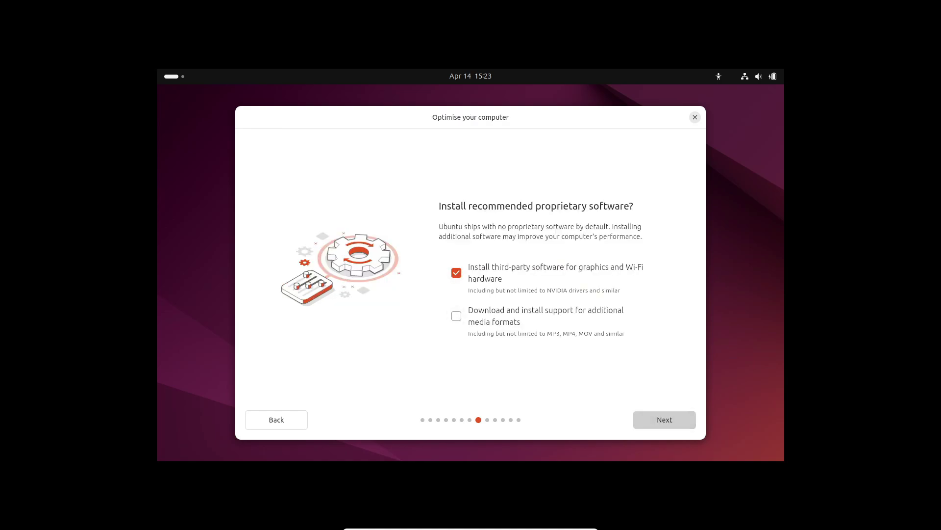
pyautogui.click(664, 419)
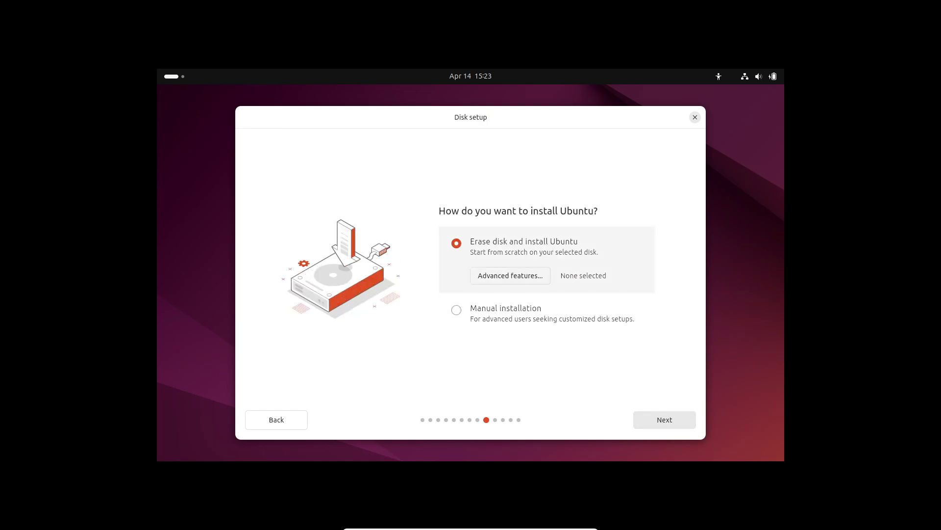
pyautogui.click(664, 419)
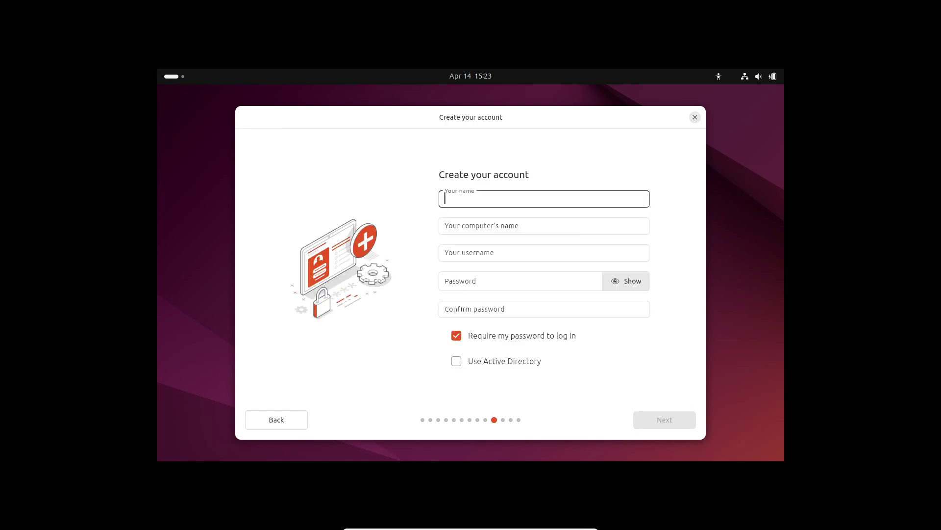
# Create the user account by entering the user's name and the account password with its confirmation, keeping the password required at login.
pyautogui.write('code')
pyautogui.click(520, 281)
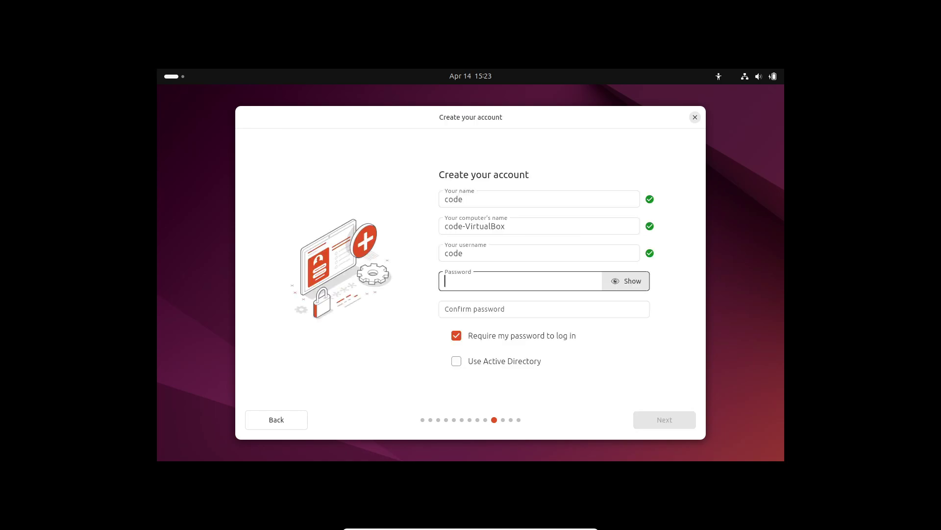
pyautogui.write('•••••')
pyautogui.press('Tab')
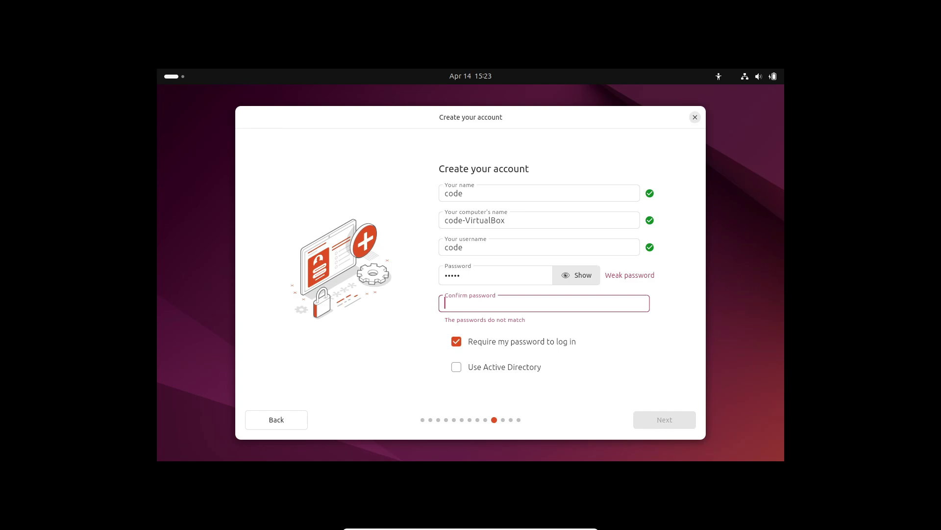
pyautogui.write('•••••')
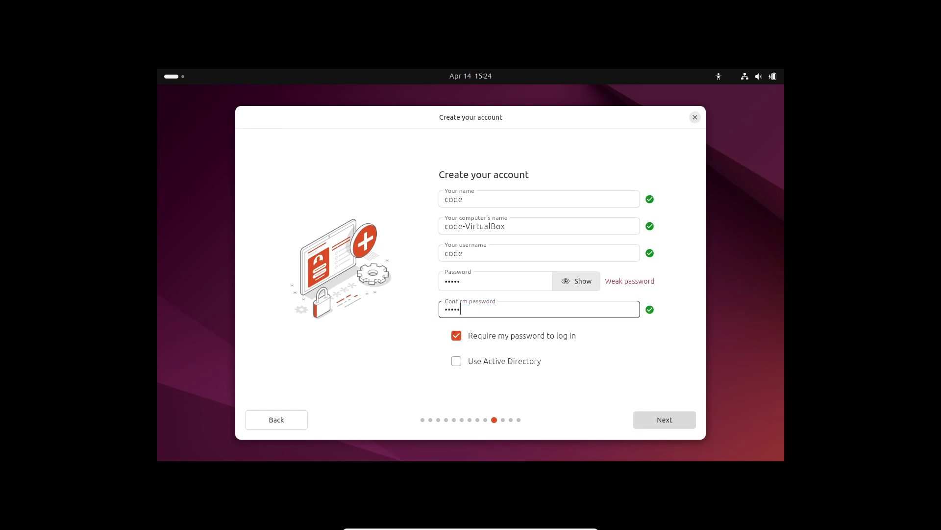
pyautogui.click(664, 419)
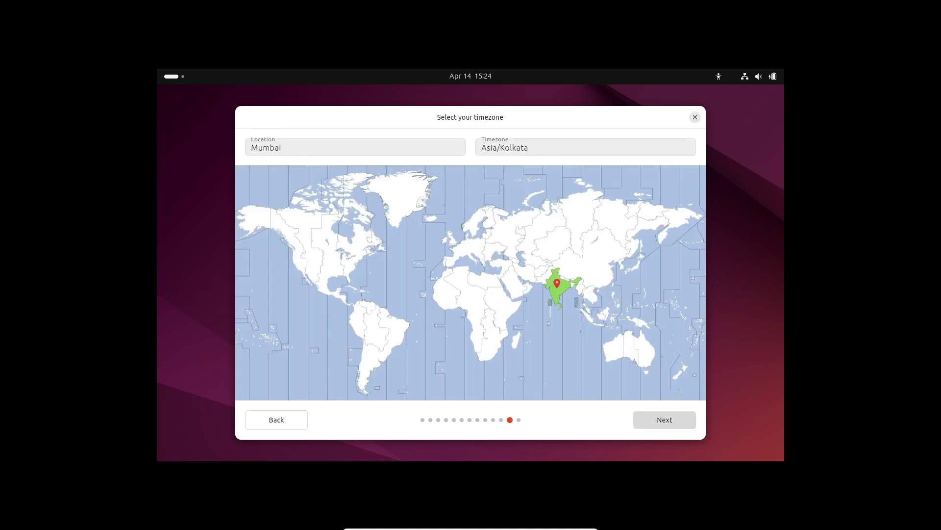
# Accept Mumbai with the Asia/Kolkata timezone, and start the installation with the reviewed choices.
pyautogui.click(665, 420)
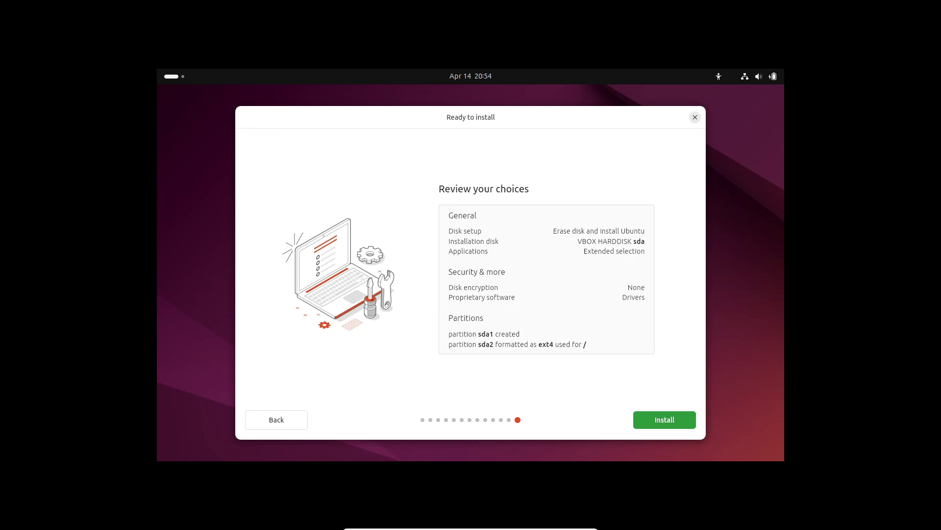
pyautogui.press('Return')
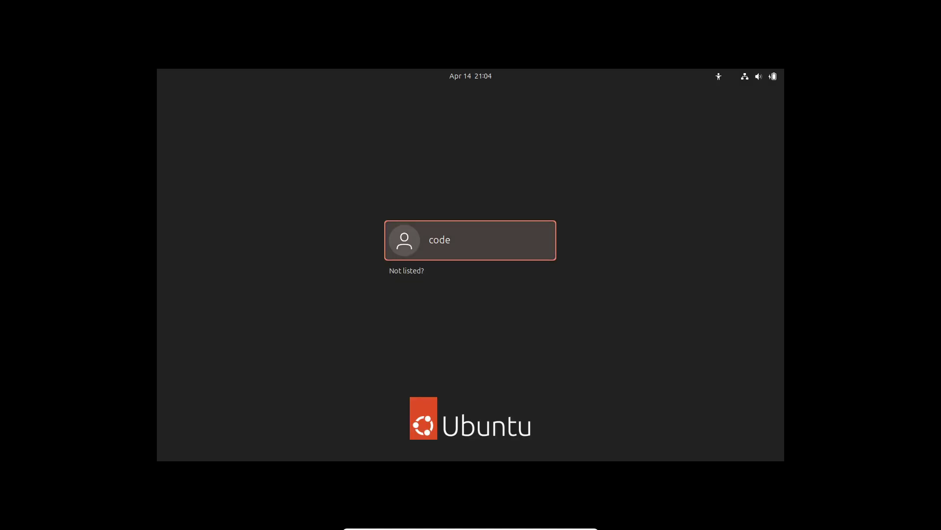
# Log in to the listed user account by entering the account password.
pyautogui.press('Return')
pyautogui.write('*****')
pyautogui.press('Return')
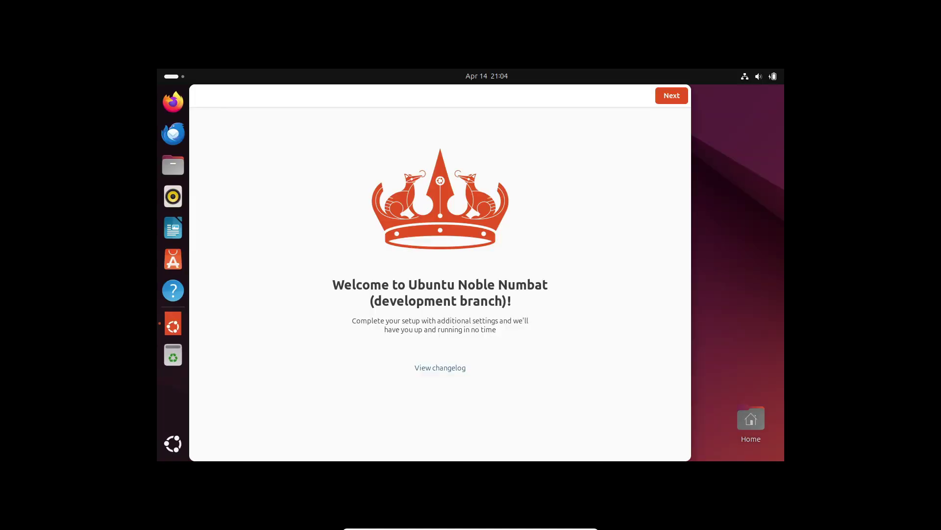
# Complete the welcome setup by skipping Ubuntu Pro for now and agreeing to share system data with the Ubuntu team.
pyautogui.click(729, 96)
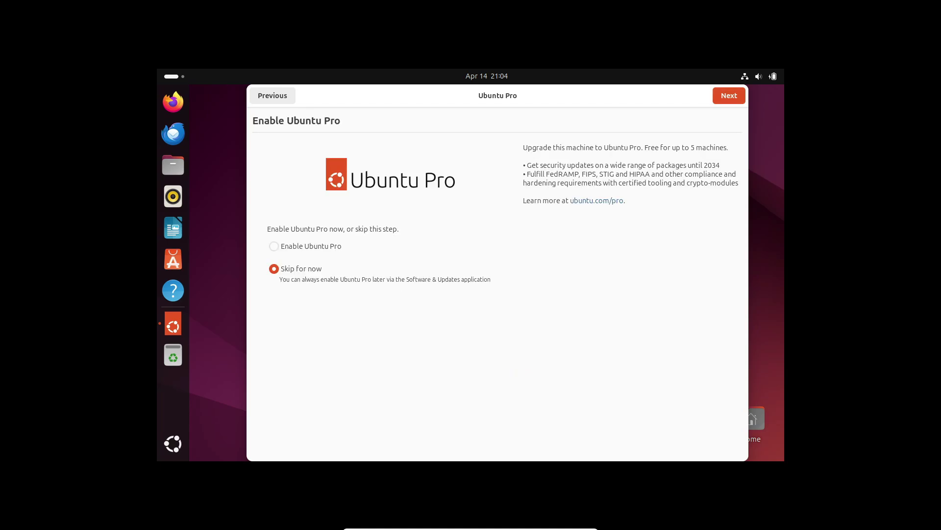
pyautogui.press('Return')
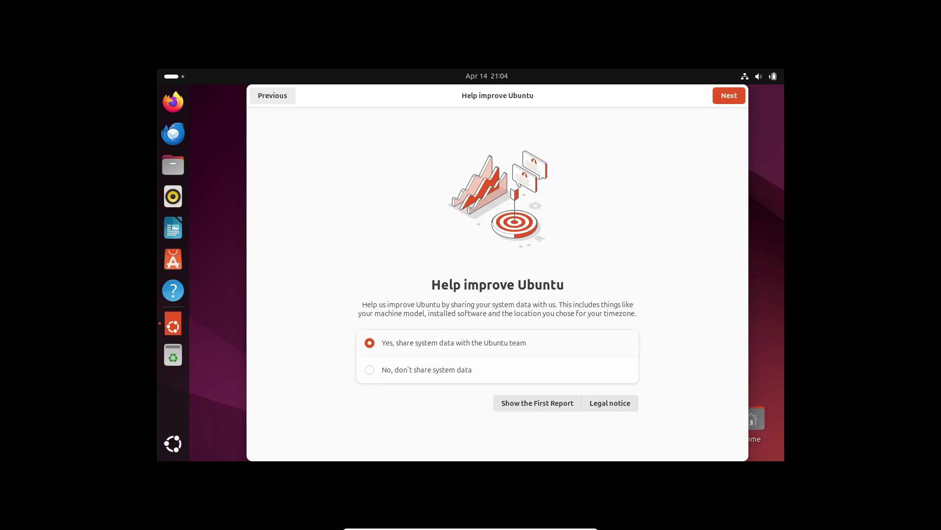
pyautogui.press('Return')
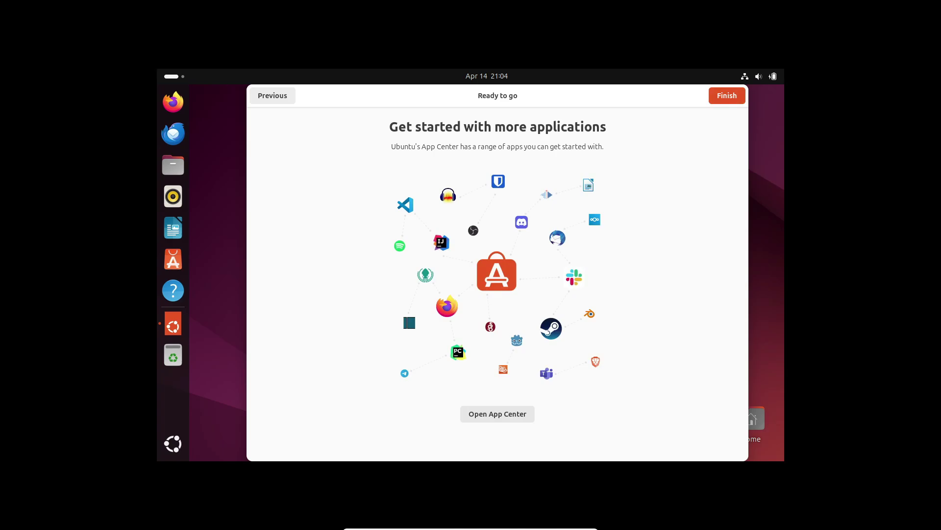
pyautogui.press('Return')
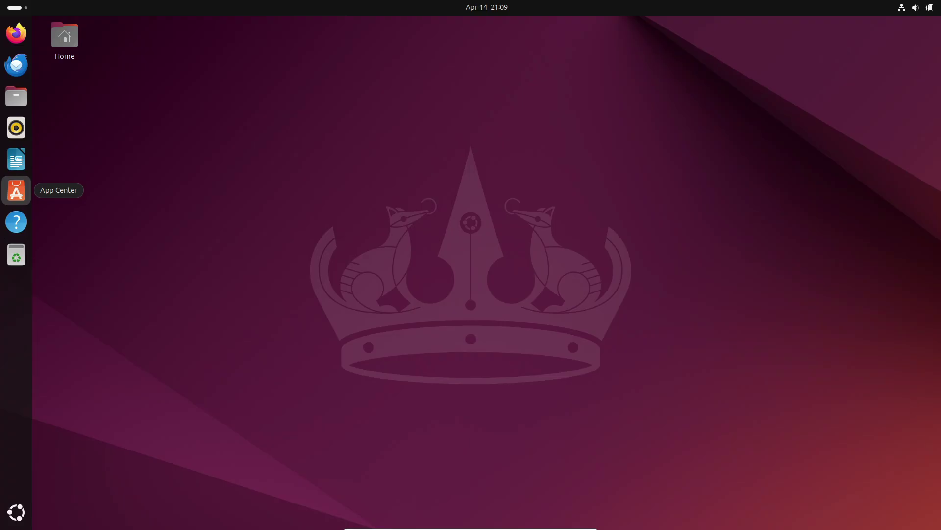
# Search the application overview for "games" and look over the application grid.
pyautogui.press('super+a')
pyautogui.write('games')
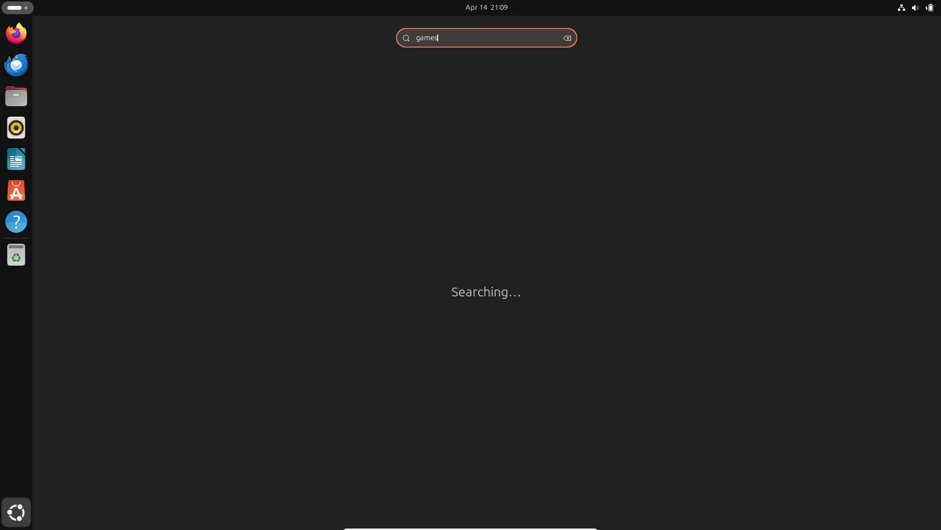
pyautogui.press('Escape')
pyautogui.scroll(-1, 354, 459)
pyautogui.click(16, 512)
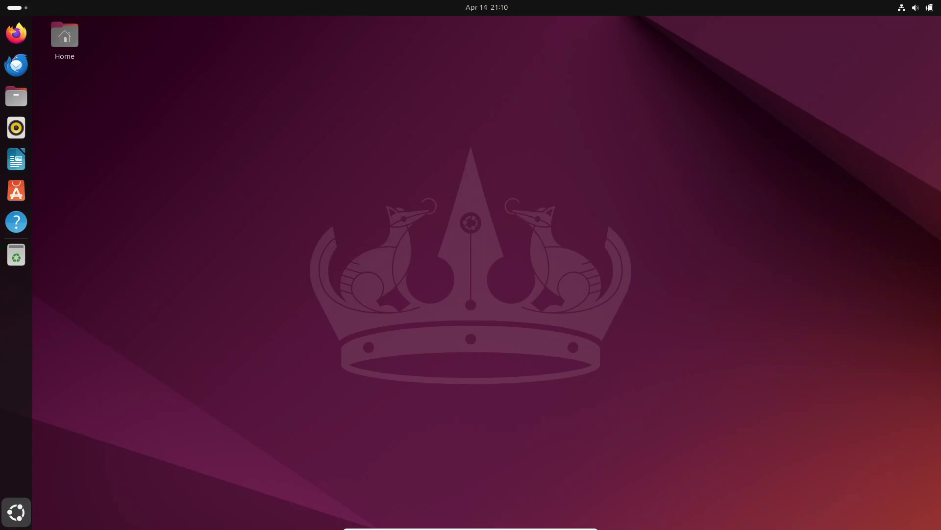
pyautogui.click(16, 511)
pyautogui.press('super+a')
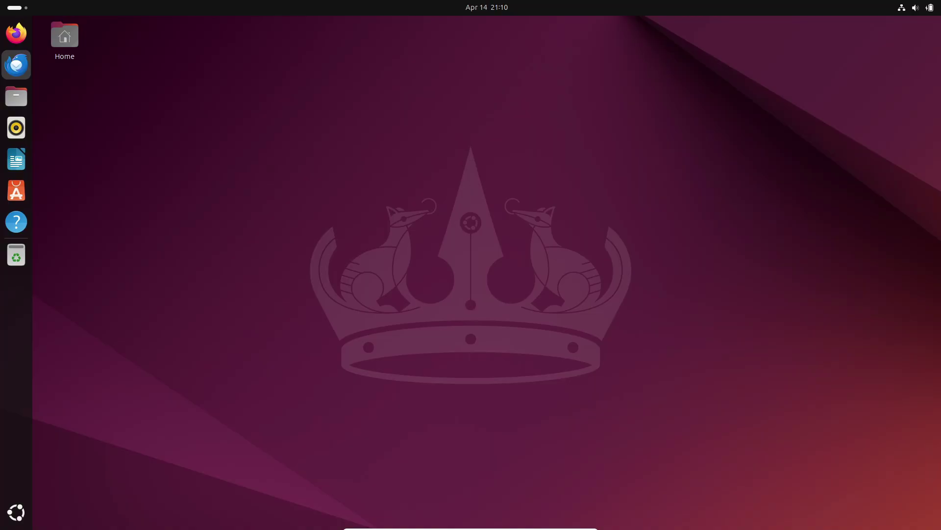
# Open Thunderbird, dismiss its account setup, view the version information, and close the program.
pyautogui.click(17, 96)
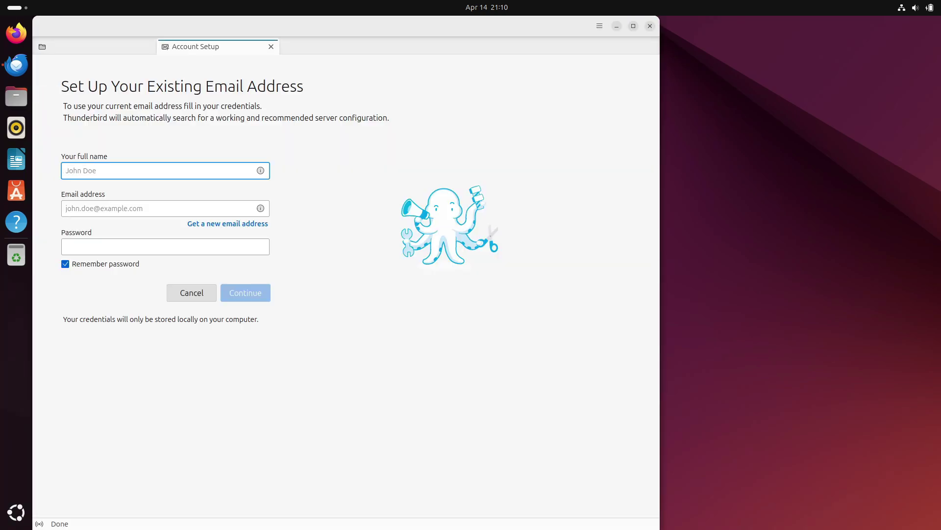
pyautogui.click(271, 46)
pyautogui.click(600, 26)
pyautogui.click(527, 208)
pyautogui.click(497, 194)
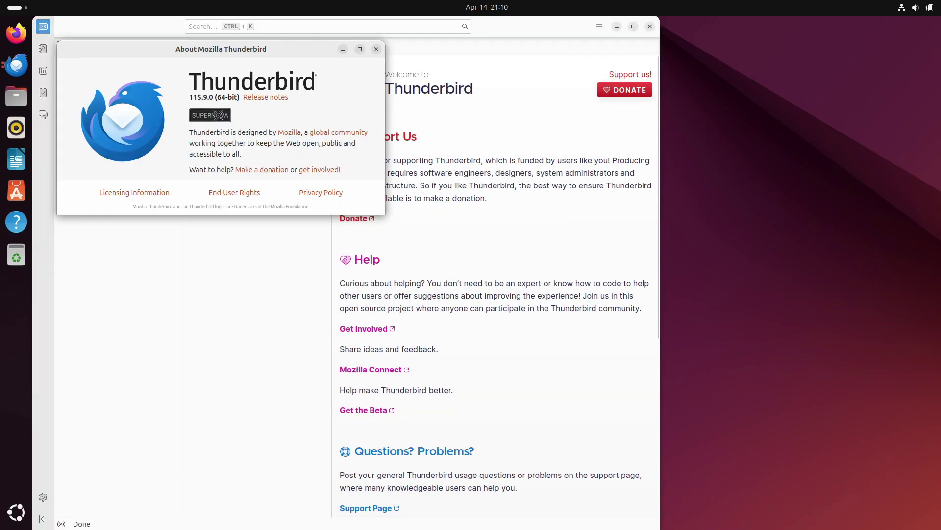
pyautogui.click(374, 48)
pyautogui.click(650, 26)
# Capture a screenshot of a large rectangular selection covering most of the desktop's central area.
pyautogui.press('super+s')
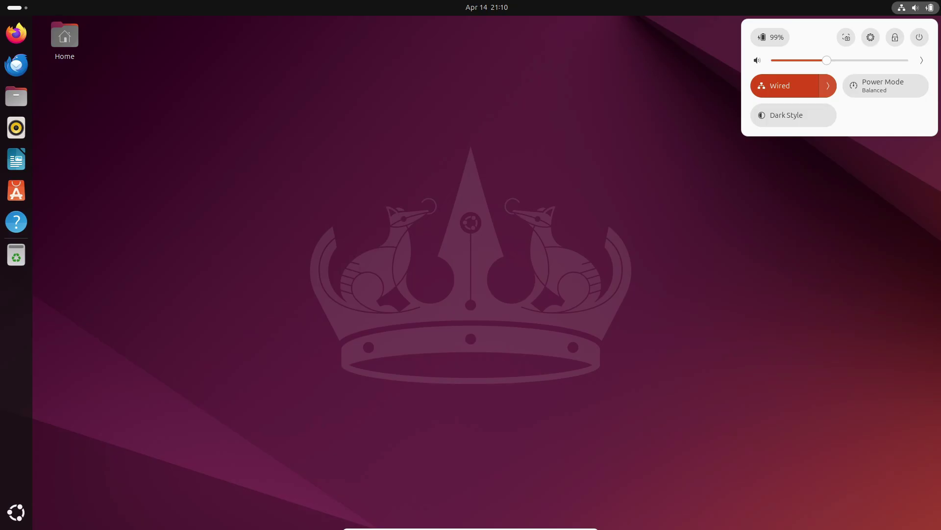
pyautogui.press('Print')
pyautogui.moveTo(392, 245); pyautogui.dragTo(677, 338)
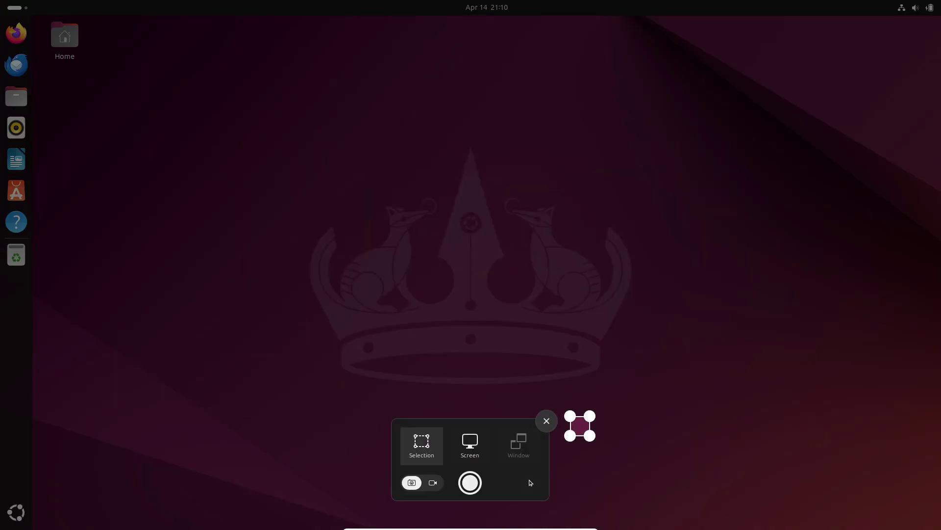
pyautogui.click(204, 206)
pyautogui.moveTo(177, 59); pyautogui.dragTo(659, 343)
pyautogui.click(470, 483)
pyautogui.click(597, 28)
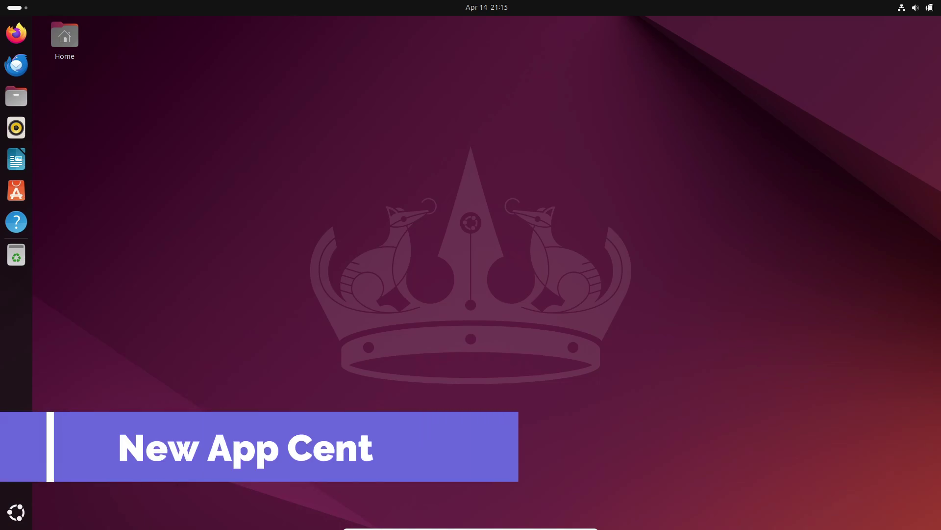
# Open App Center and browse the Featured, Productivity and Development categories.
pyautogui.click(17, 190)
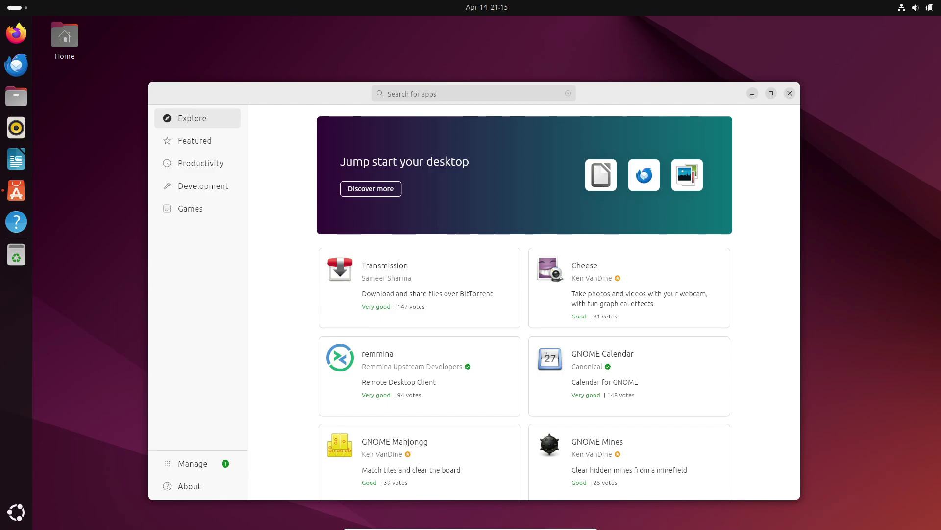
pyautogui.click(197, 141)
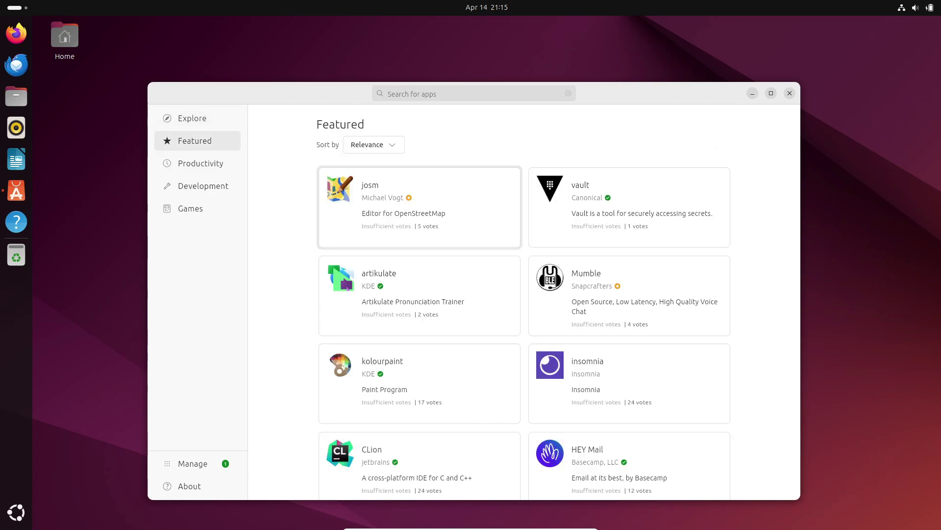
pyautogui.scroll(-4, 419, 243)
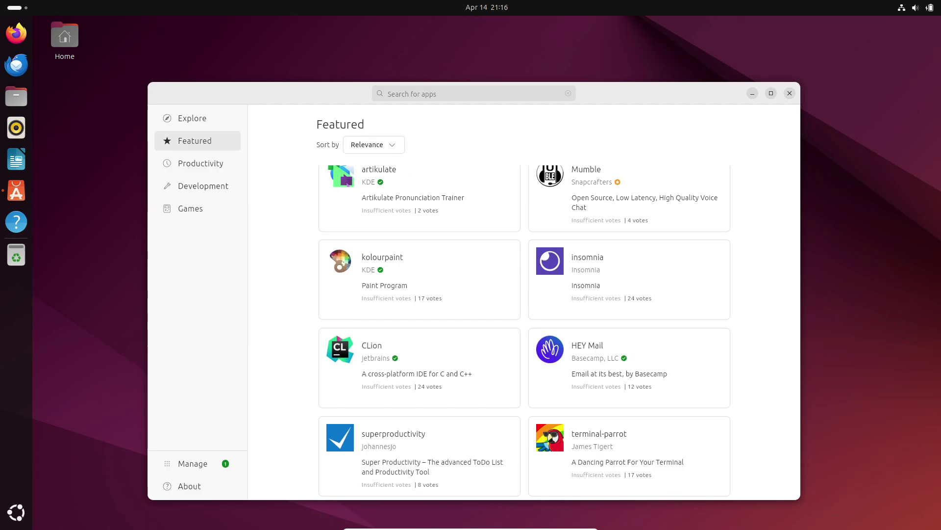
pyautogui.click(197, 163)
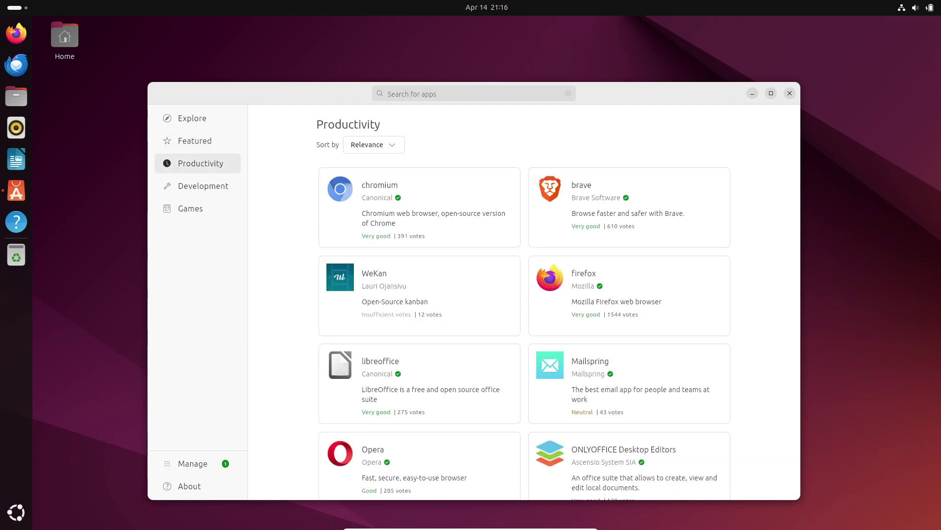
pyautogui.click(198, 186)
pyautogui.scroll(-10, 420, 294)
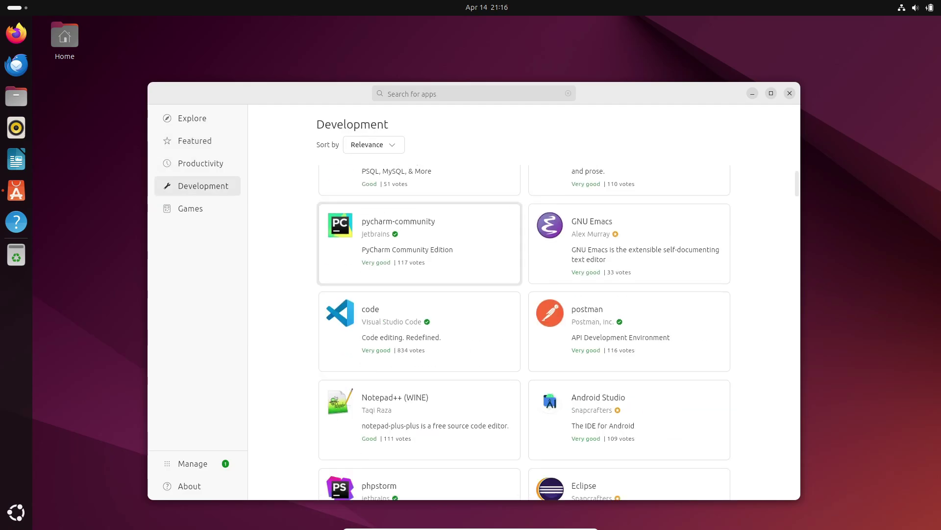
pyautogui.scroll(10, 419, 294)
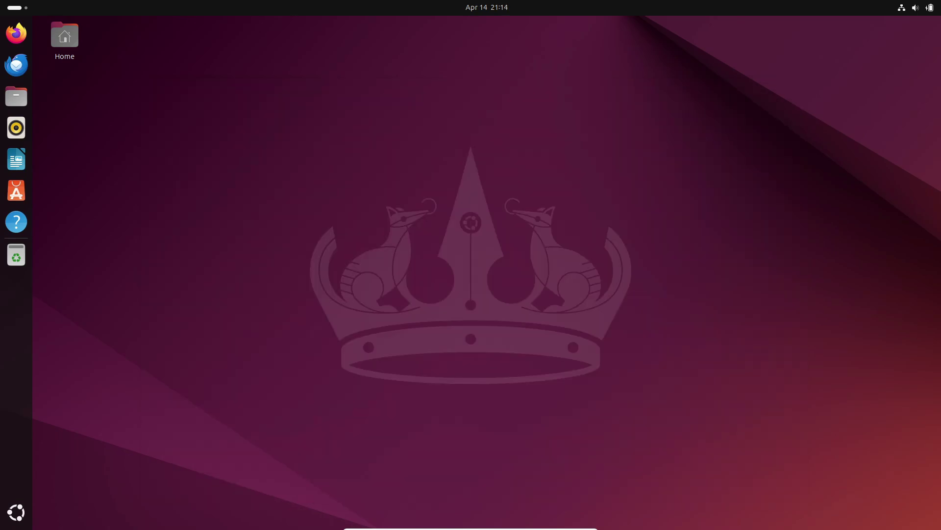
# Open Firefox and replace its privacy notice tab with a new blank tab.
pyautogui.click(16, 33)
pyautogui.click(176, 27)
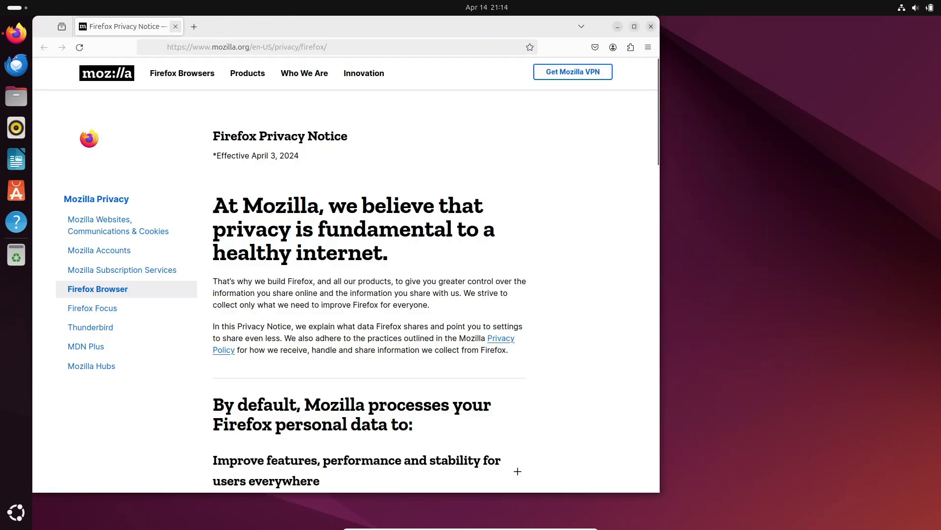
pyautogui.click(193, 26)
pyautogui.click(176, 26)
# View the version information of Firefox, and close the browser.
pyautogui.click(648, 48)
pyautogui.click(520, 366)
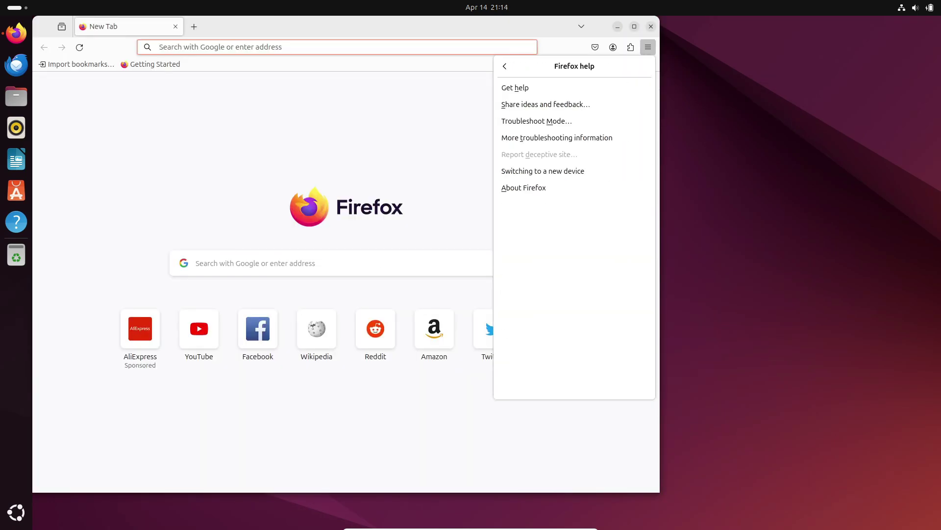
pyautogui.click(525, 188)
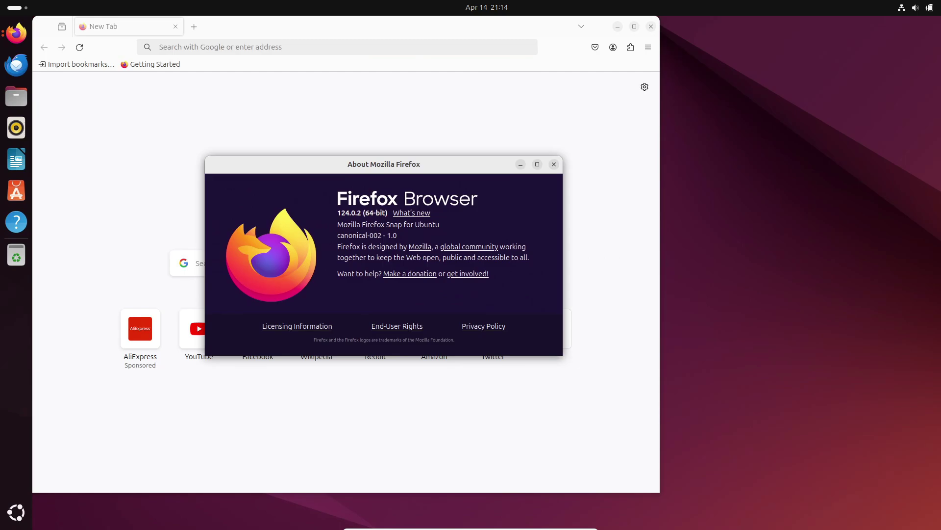
pyautogui.click(555, 164)
pyautogui.click(651, 27)
# Open LibreOffice from the application grid, view its version information, and close it.
pyautogui.click(16, 512)
pyautogui.scroll(-1, 487, 326)
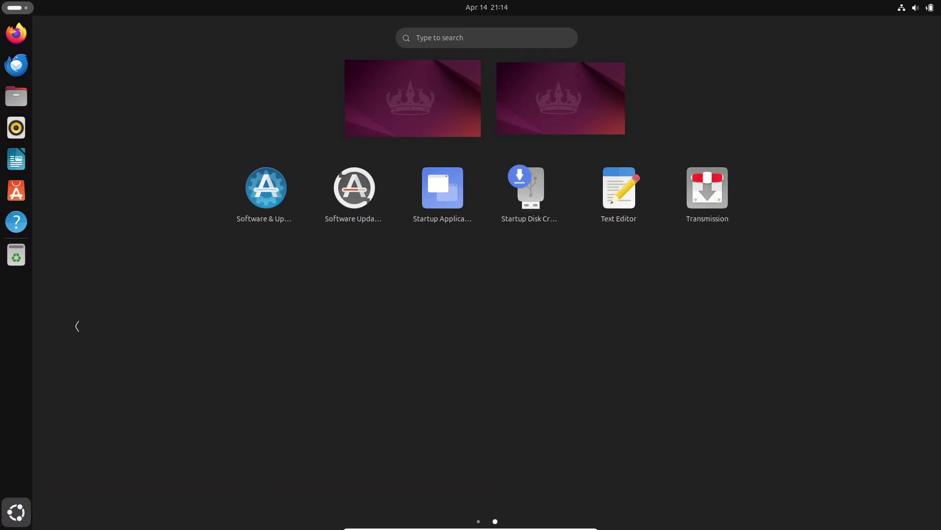
pyautogui.scroll(1, 487, 326)
pyautogui.click(619, 366)
pyautogui.click(88, 41)
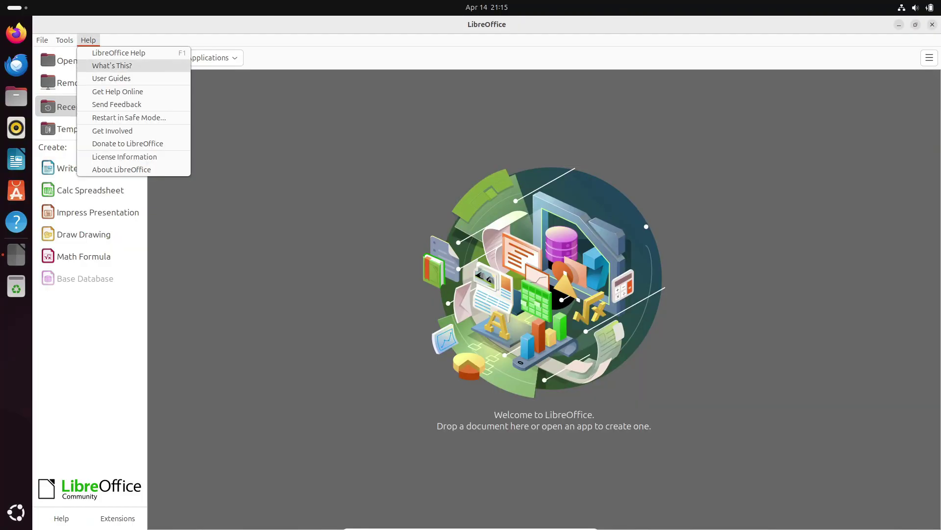
pyautogui.click(122, 169)
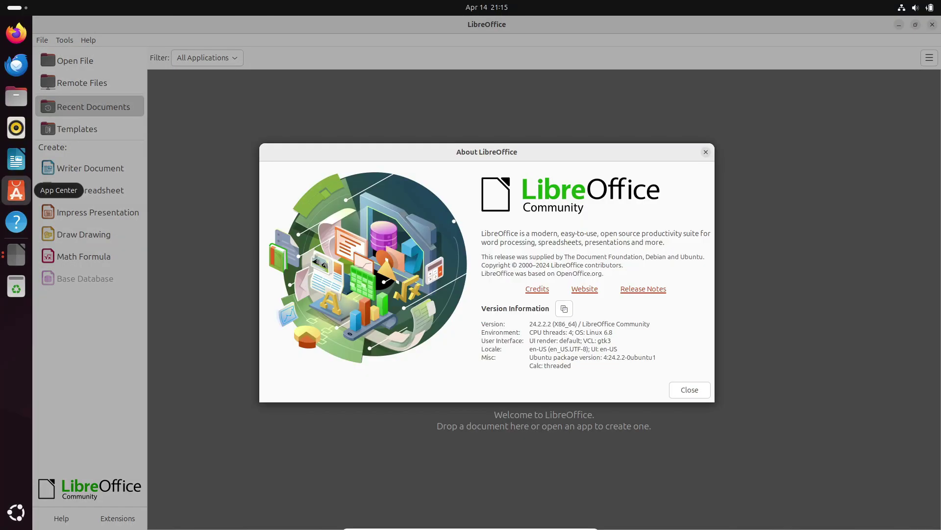
pyautogui.click(706, 152)
pyautogui.click(933, 25)
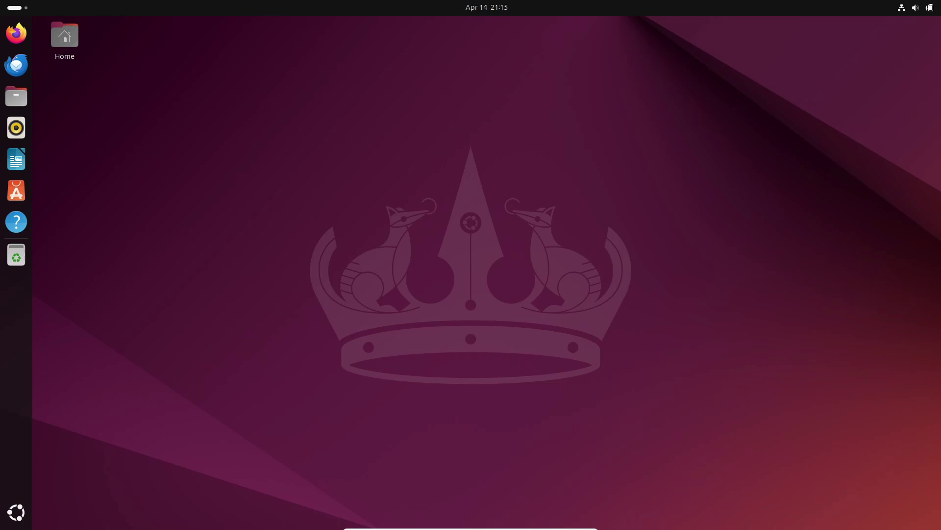
# Look over the application grid, the workspace overview, and the calendar and notification list.
pyautogui.click(17, 511)
pyautogui.scroll(1, 487, 326)
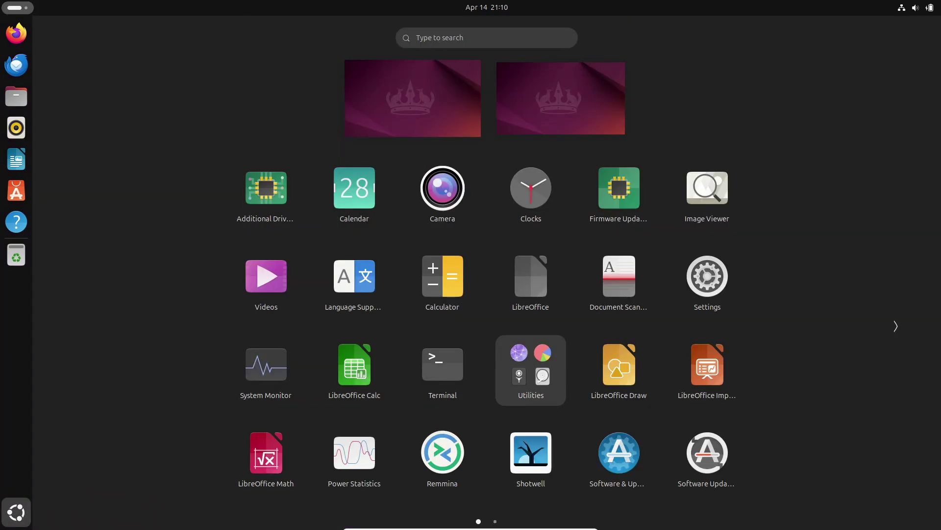
pyautogui.click(16, 512)
pyautogui.click(18, 7)
pyautogui.scroll(-1, 486, 278)
pyautogui.scroll(1, 487, 278)
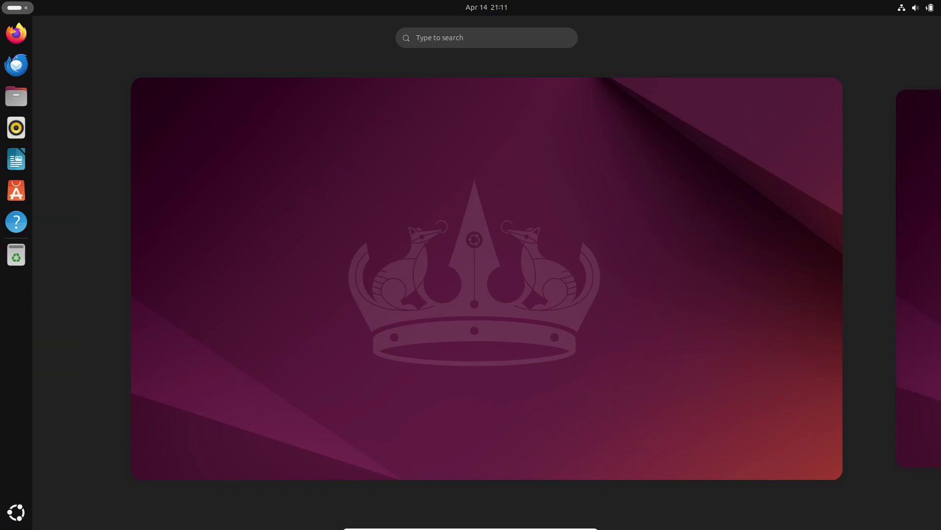
pyautogui.click(487, 278)
pyautogui.press('super+v')
pyautogui.press('Escape')
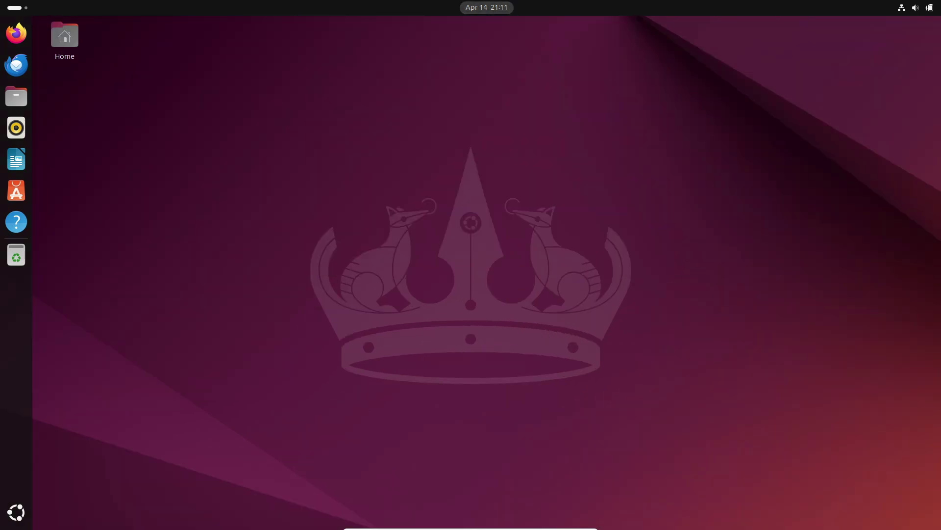
# Inspect the sound, wired network and power mode options in the quick settings, and try the dark style before returning to light.
pyautogui.press('super+s')
pyautogui.click(922, 60)
pyautogui.click(922, 60)
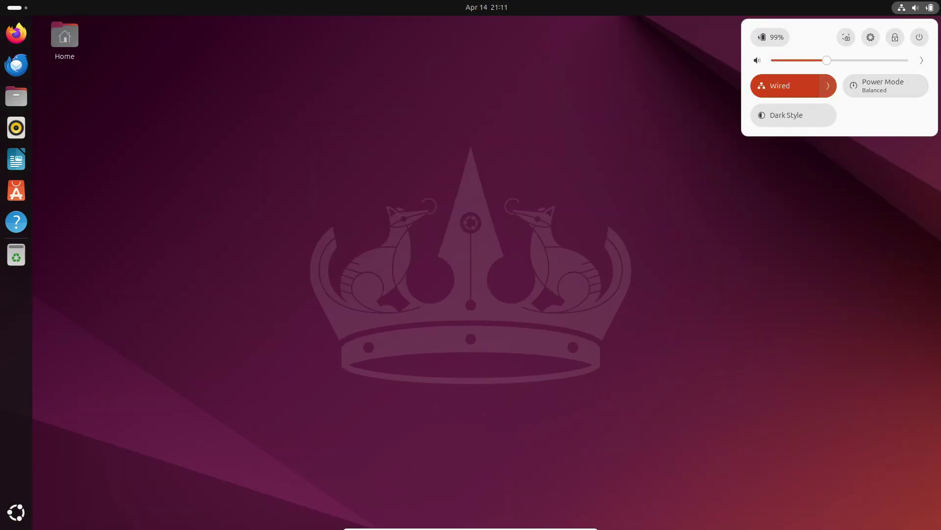
pyautogui.click(828, 86)
pyautogui.click(828, 86)
pyautogui.click(886, 86)
pyautogui.click(886, 86)
pyautogui.click(793, 115)
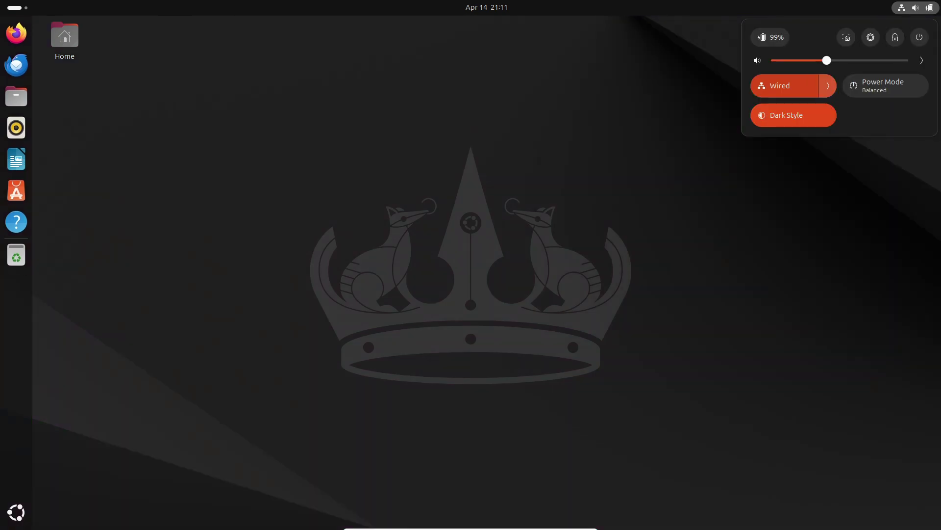
pyautogui.click(793, 115)
# Open Settings, move its window nearer the screen centre, and look through System pages such as Region & Language and Date & Time.
pyautogui.click(870, 38)
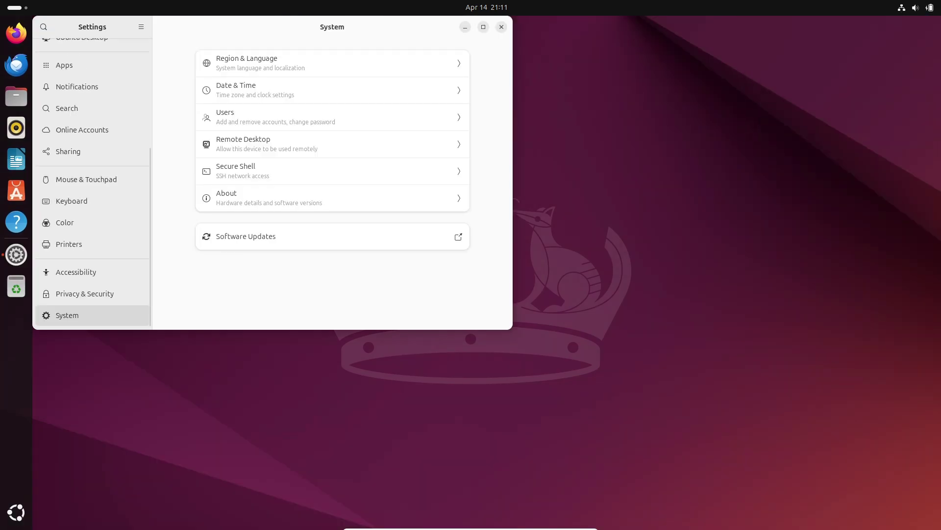
pyautogui.moveTo(332, 28); pyautogui.dragTo(481, 82)
pyautogui.click(480, 118)
pyautogui.click(314, 83)
pyautogui.click(416, 146)
pyautogui.click(312, 82)
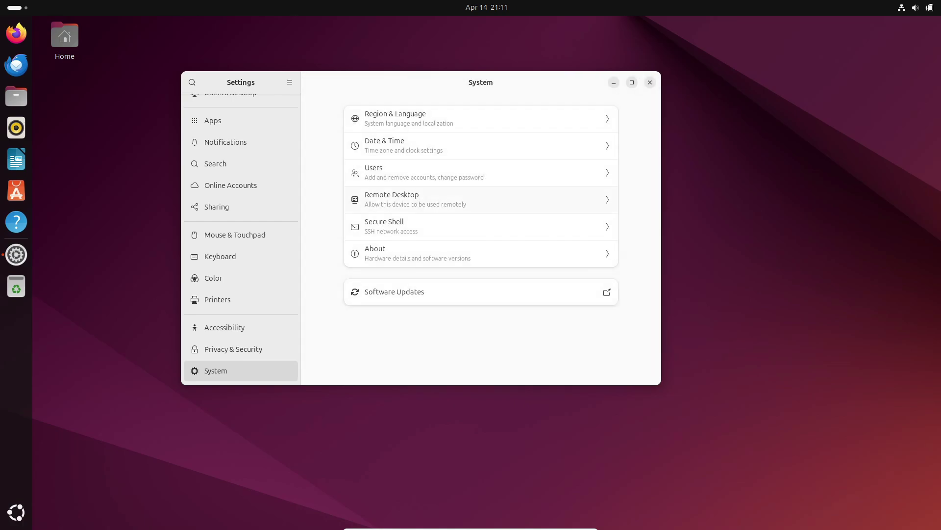
pyautogui.press('Return')
pyautogui.click(312, 82)
# Examine the Privacy & Security settings, including the Diagnostics page for problem reporting.
pyautogui.click(234, 349)
pyautogui.click(417, 246)
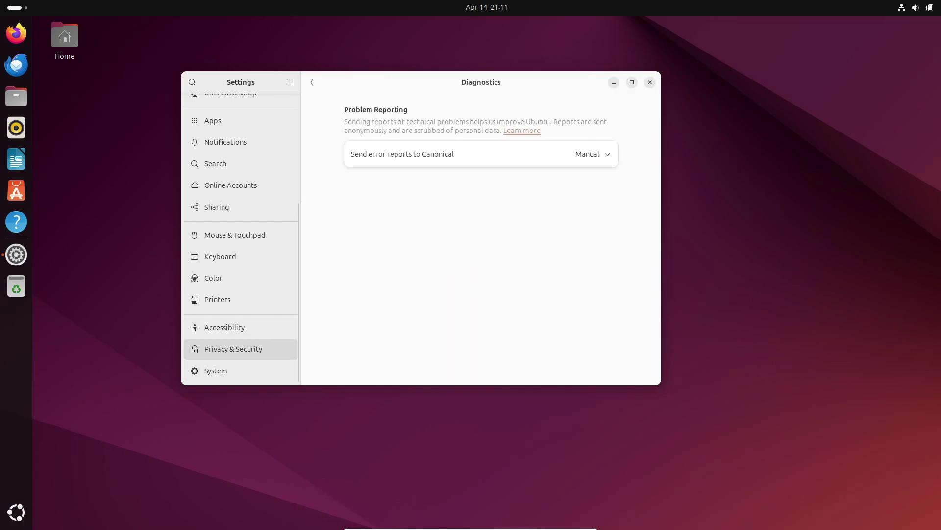
pyautogui.click(312, 82)
pyautogui.press('Up')
pyautogui.press('Return')
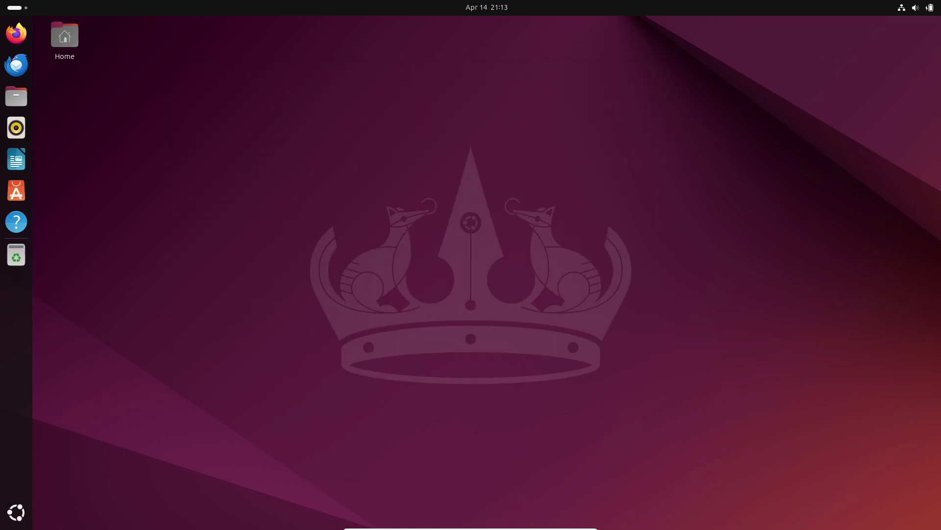
# Open a terminal, run neofetch, and examine the system information it prints.
pyautogui.click(16, 512)
pyautogui.press('Return')
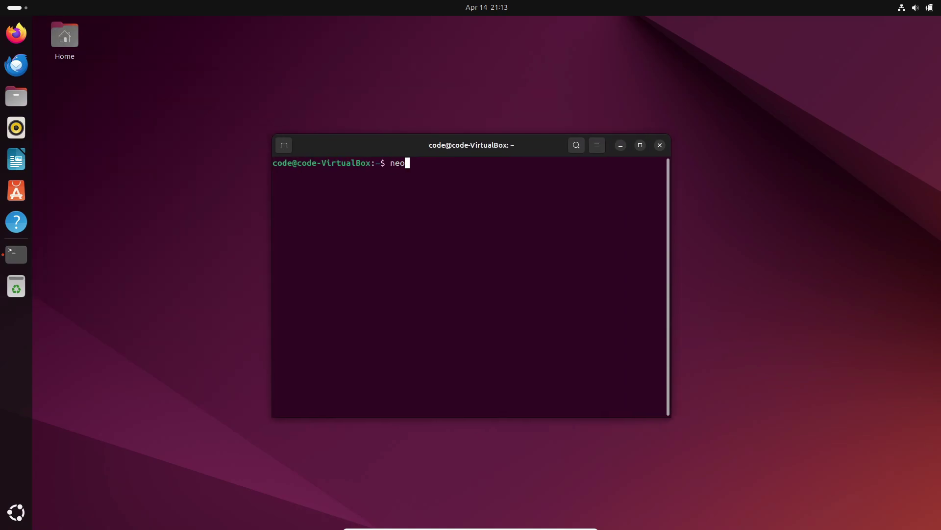
pyautogui.write('neofetch')
pyautogui.press('Return')
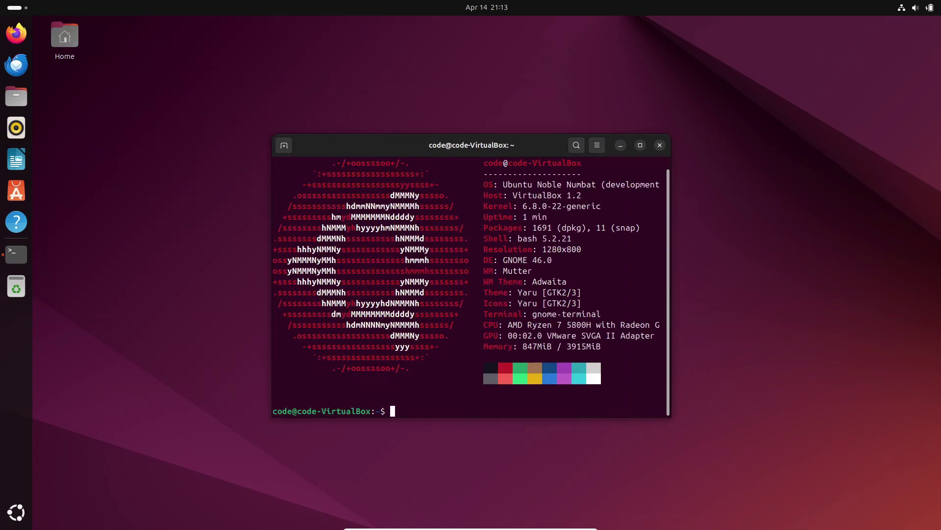
pyautogui.scroll(1, 471, 287)
pyautogui.moveTo(608, 217); pyautogui.dragTo(484, 217)
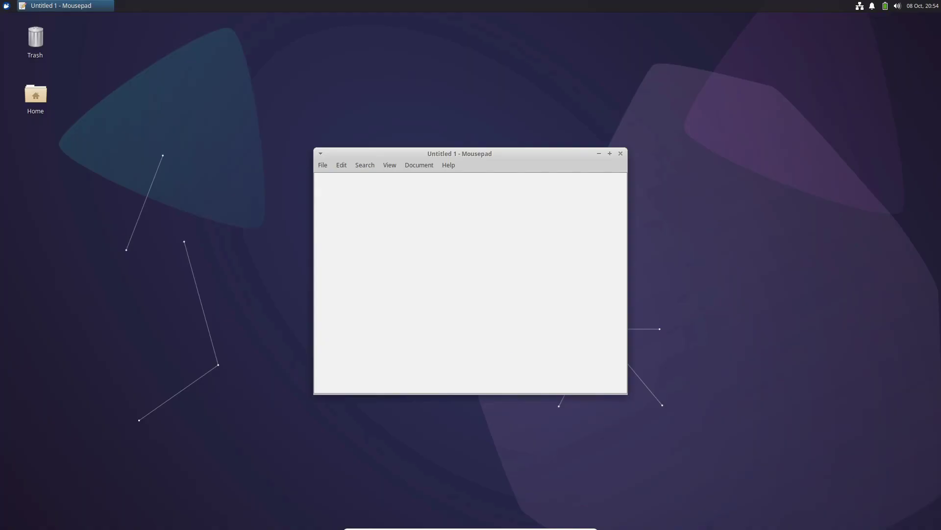
# In Mousepad on the Xubuntu desktop, open the emoji picker and browse its categories from smileys through Travel & Places to Flags.
pyautogui.hotkey('ctrl', '.')
pyautogui.scroll(-2, 419, 275)
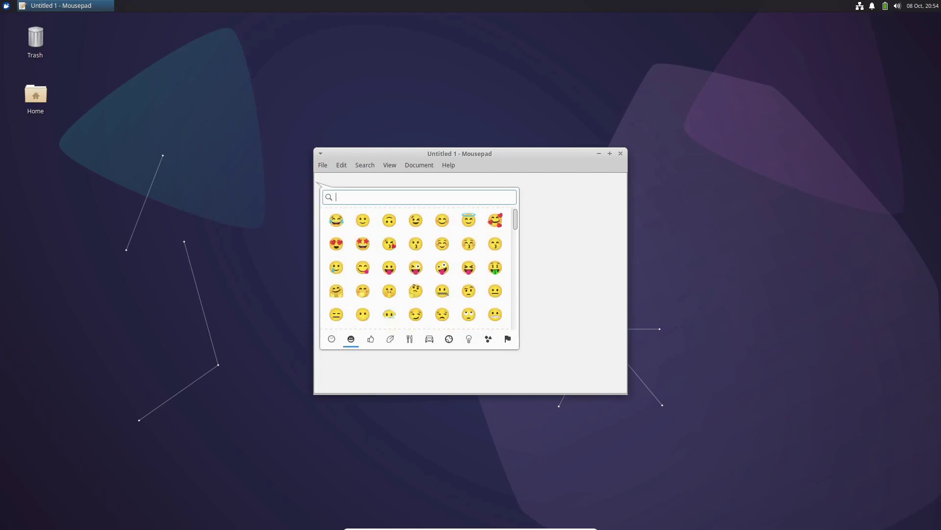
pyautogui.click(371, 339)
pyautogui.click(391, 338)
pyautogui.click(410, 338)
pyautogui.click(430, 339)
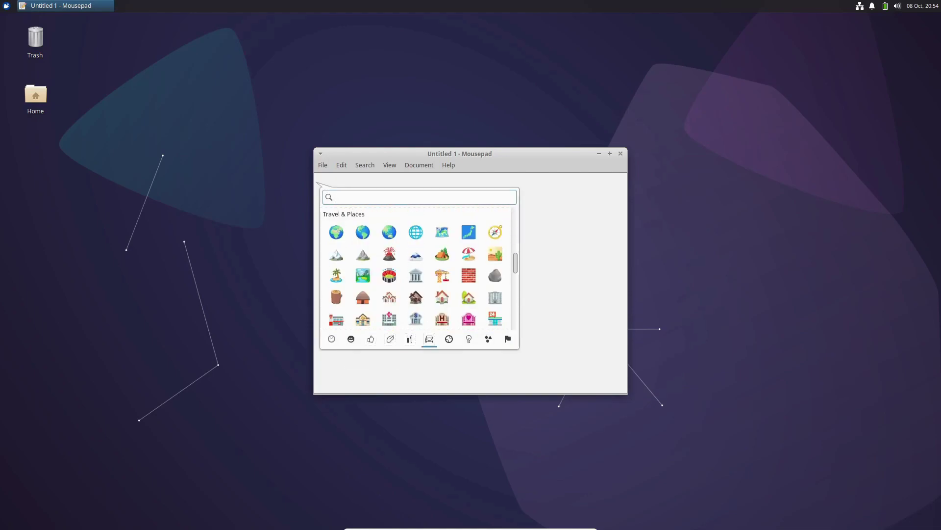
pyautogui.click(449, 338)
pyautogui.click(469, 339)
pyautogui.click(488, 338)
pyautogui.click(508, 339)
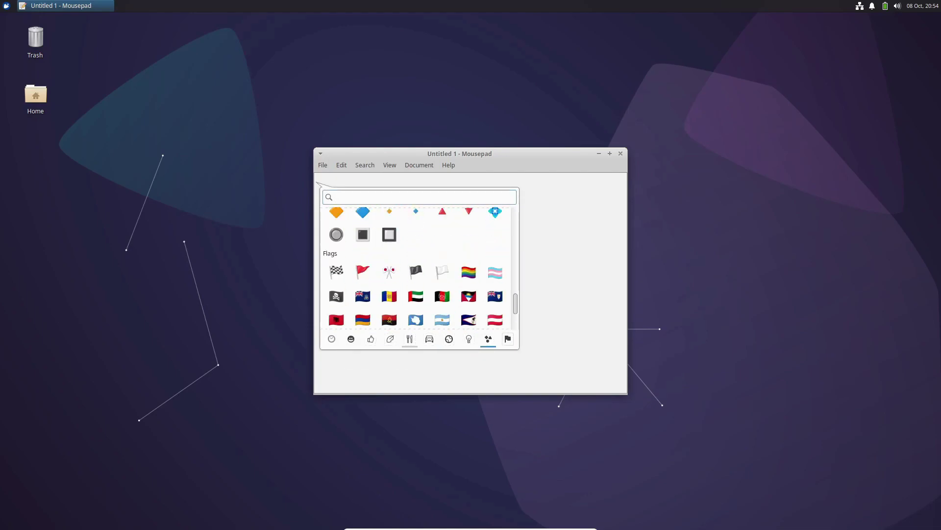
# Insert a laughing emoji from the smileys category into the untitled document, and close Mousepad without saving.
pyautogui.click(351, 339)
pyautogui.click(495, 257)
pyautogui.hotkey('alt', 'F4')
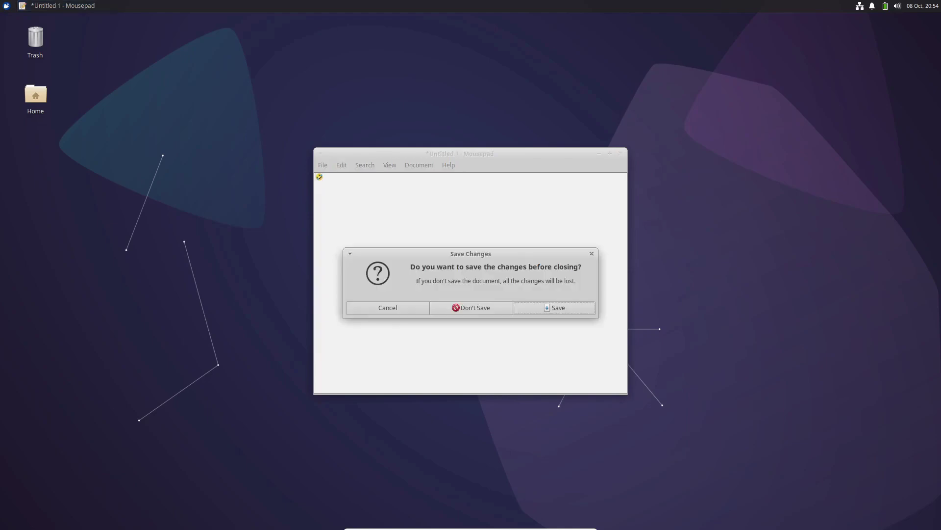
pyautogui.hotkey('alt', 'd')
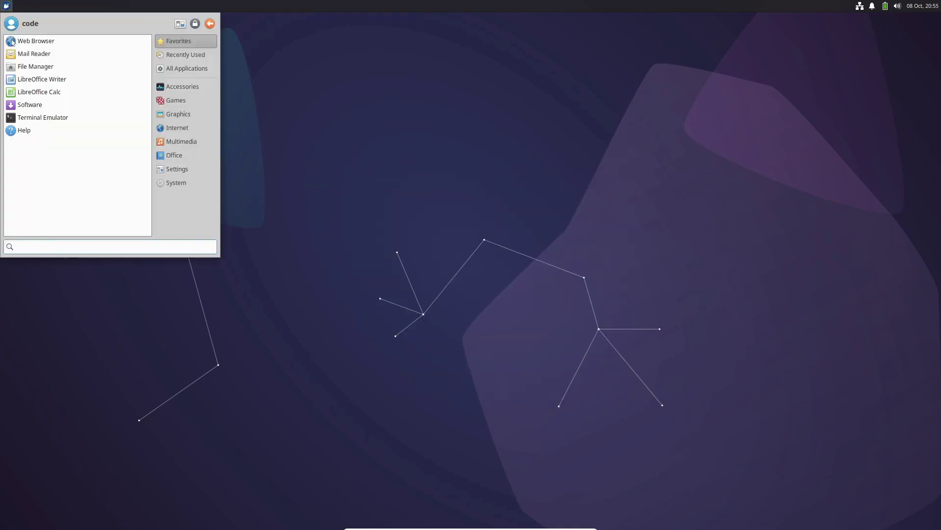
pyautogui.scroll(-3, 470, 264)
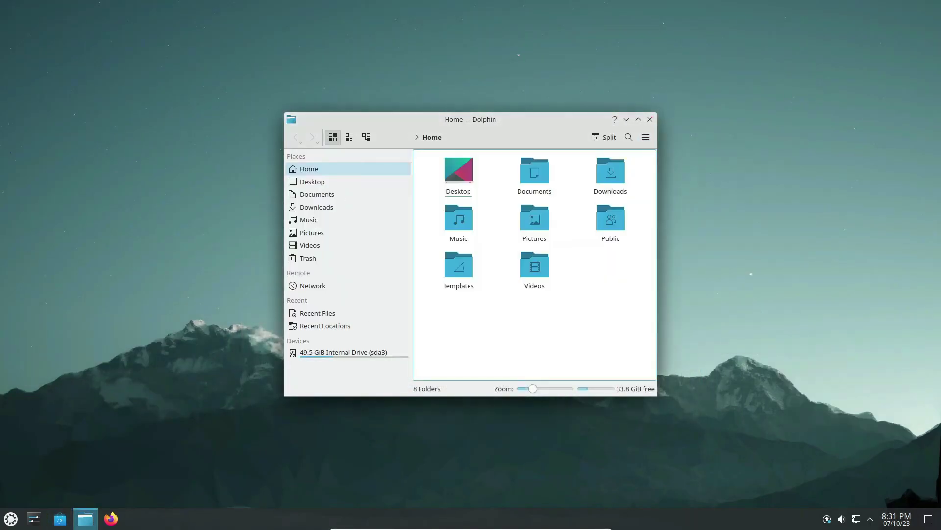
# Close the Dolphin file manager on the KDE desktop, open a Konsole terminal and run neofetch.
pyautogui.hotkey('alt', 'F4')
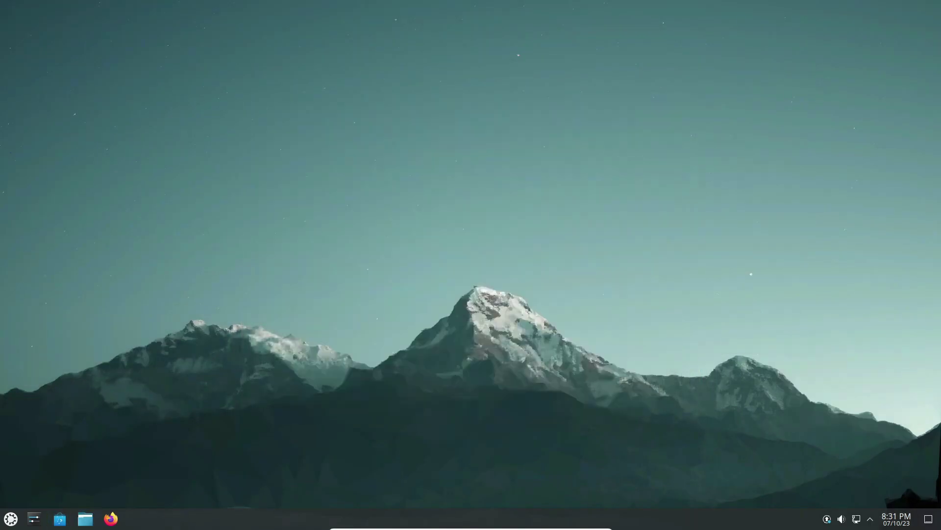
pyautogui.hotkey('ctrl', 'alt', 't')
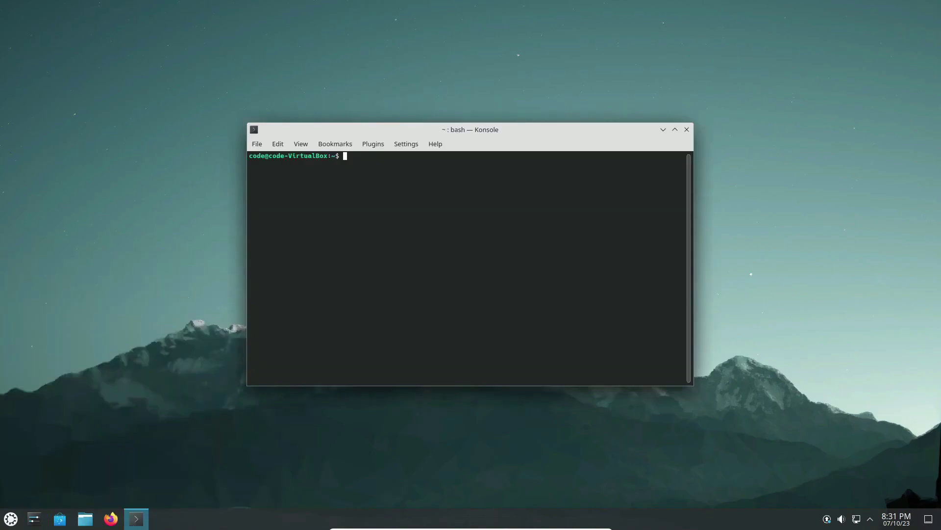
pyautogui.write('neofetch')
pyautogui.press('Return')
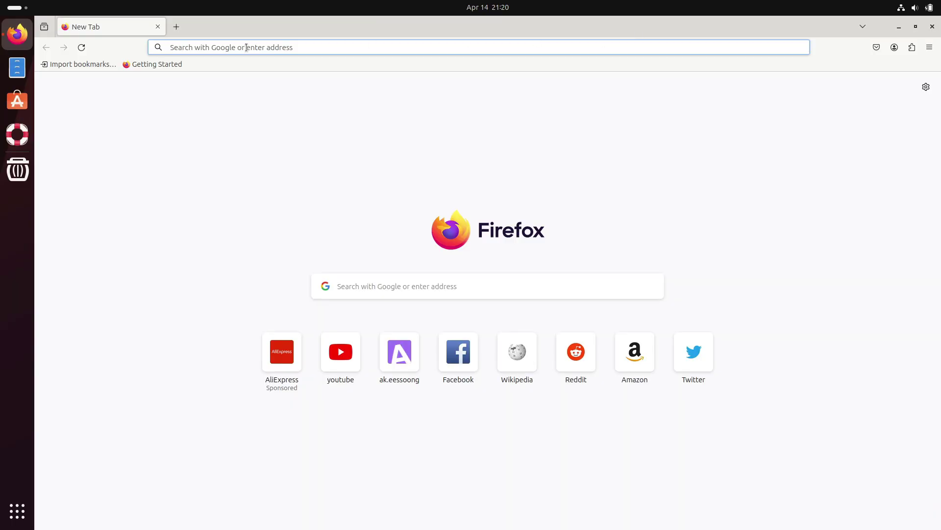
# In Firefox, search the web for "ubuntu 24.04", open the Ubuntu 24.04 (Noble Numbat) Beta page and look over its available images.
pyautogui.click(245, 48)
pyautogui.write('ubuntu ')
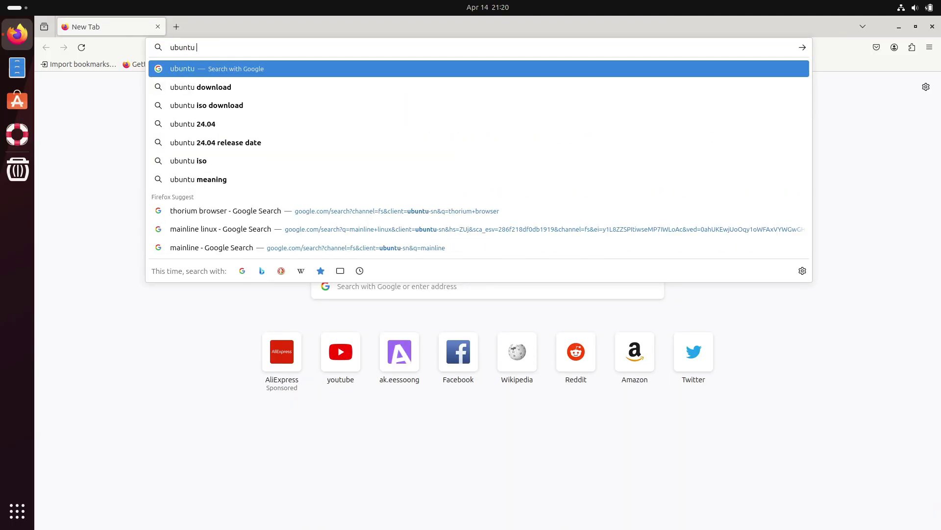
pyautogui.write('24.04')
pyautogui.press('Return')
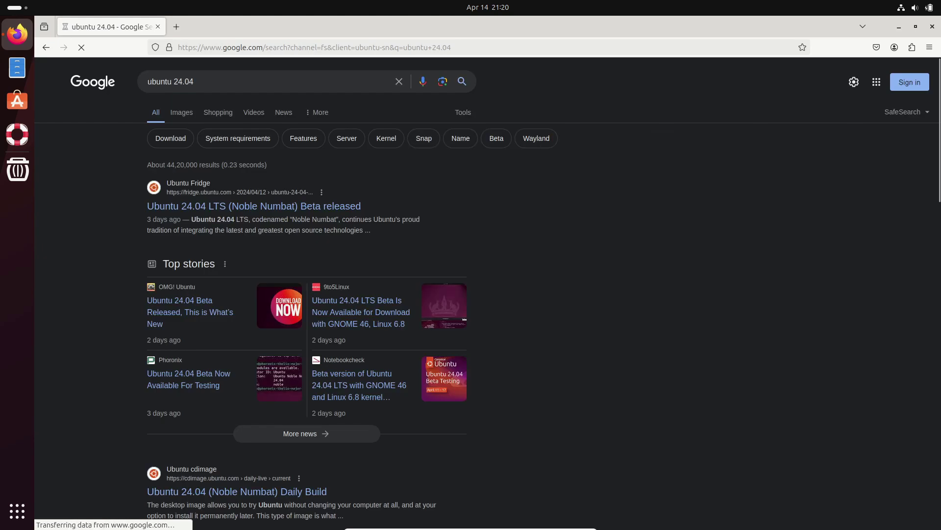
pyautogui.scroll(-3, 319, 221)
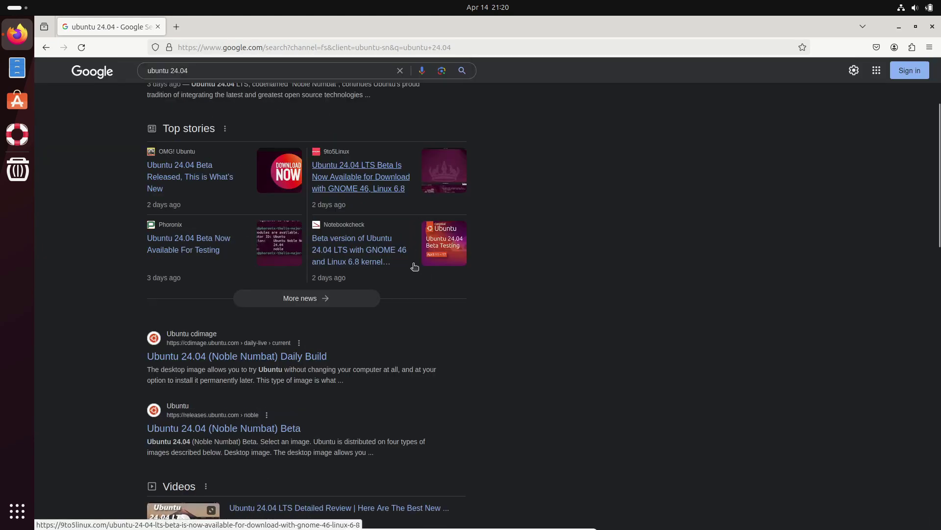
pyautogui.click(238, 429)
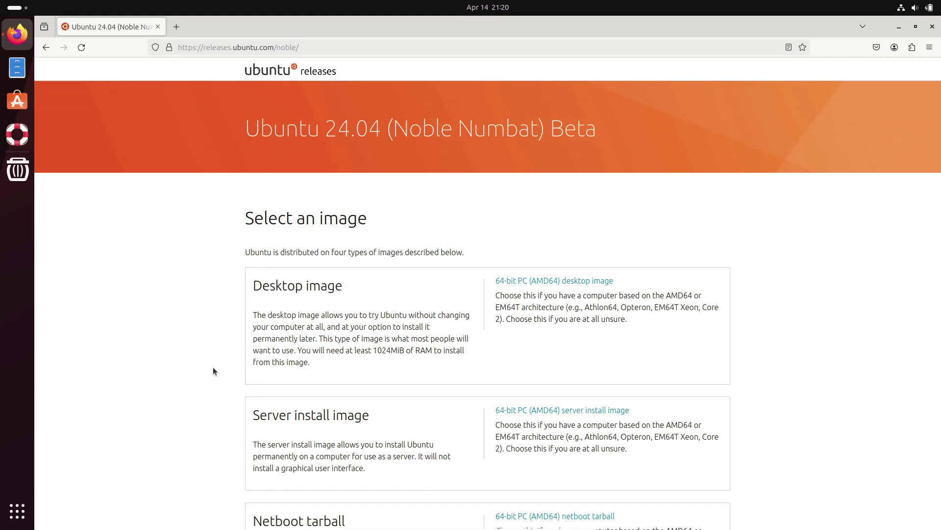
pyautogui.scroll(-10, 213, 367)
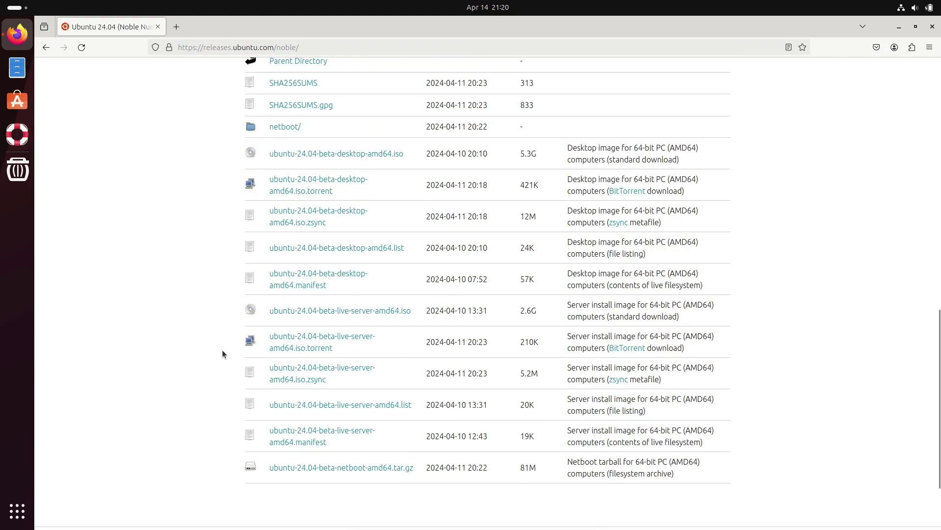
pyautogui.scroll(8, 221, 350)
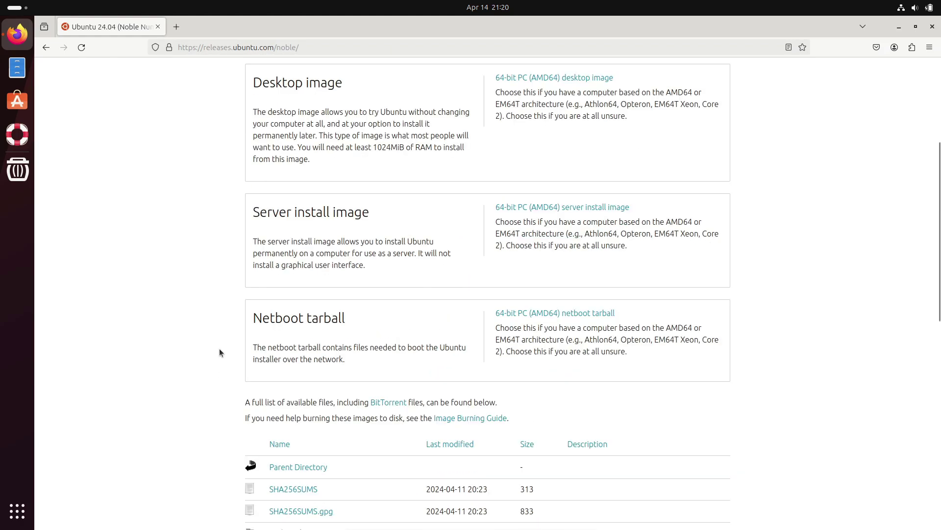